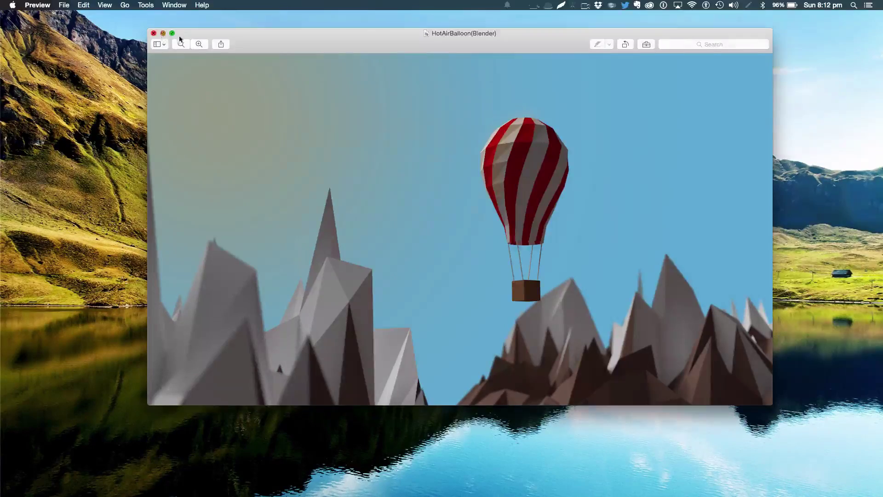
- Close the reference image, switch to Blender, and delete the default lamp and camera
left_click(153, 33)
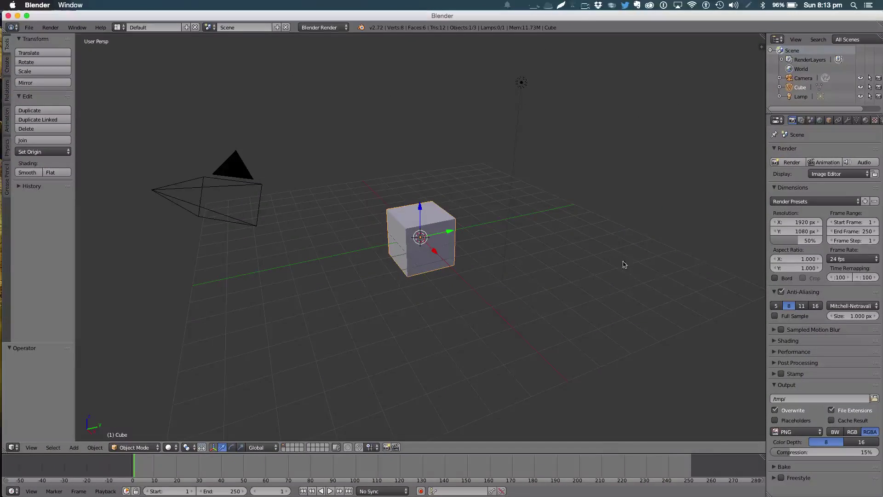
right_click(524, 85)
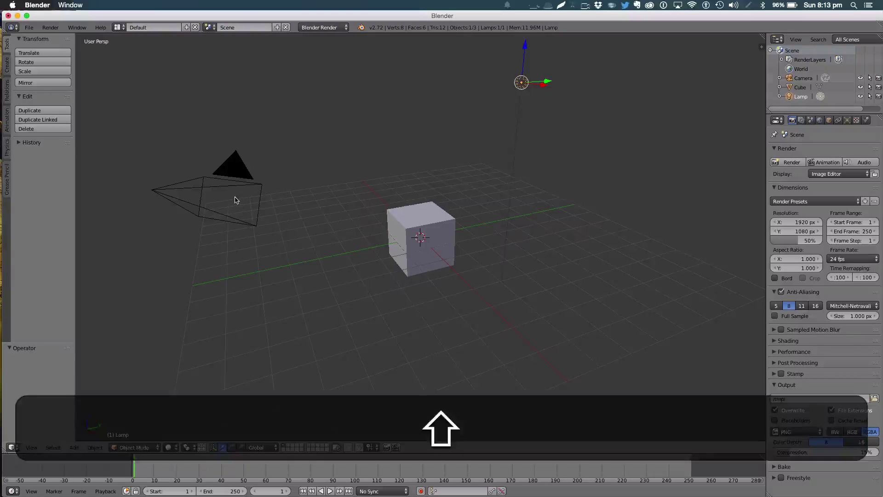
right_click(230, 190, "shift")
key("x")
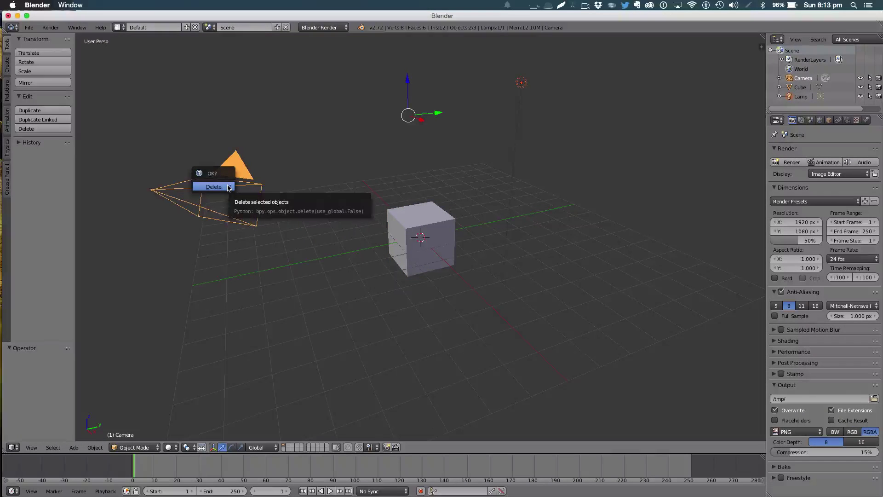
left_click(228, 188)
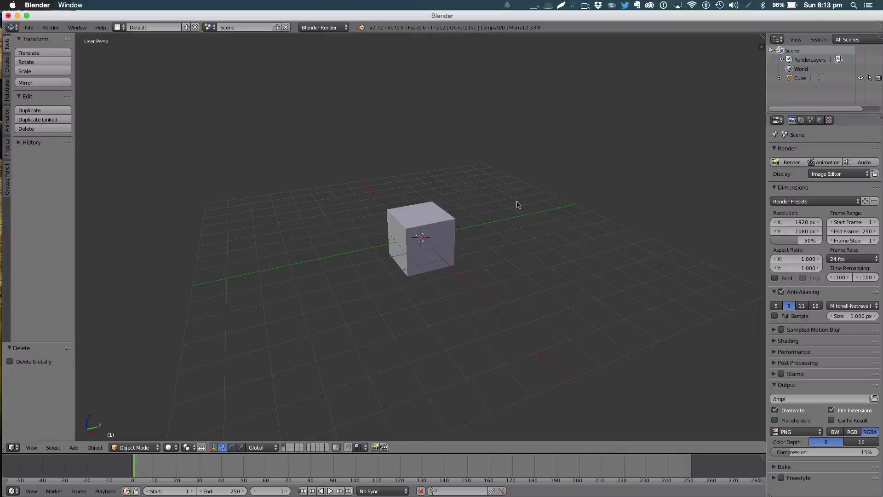
- Extrude the cube's top face in place and scale it to about 0.80 to form an inner rim
right_click(456, 239)
scroll(501, 203, "up", 4)
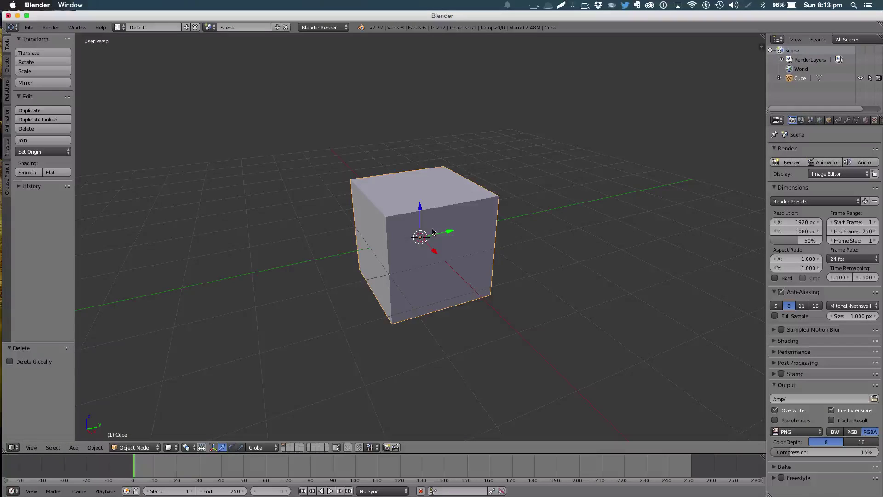
key("Tab")
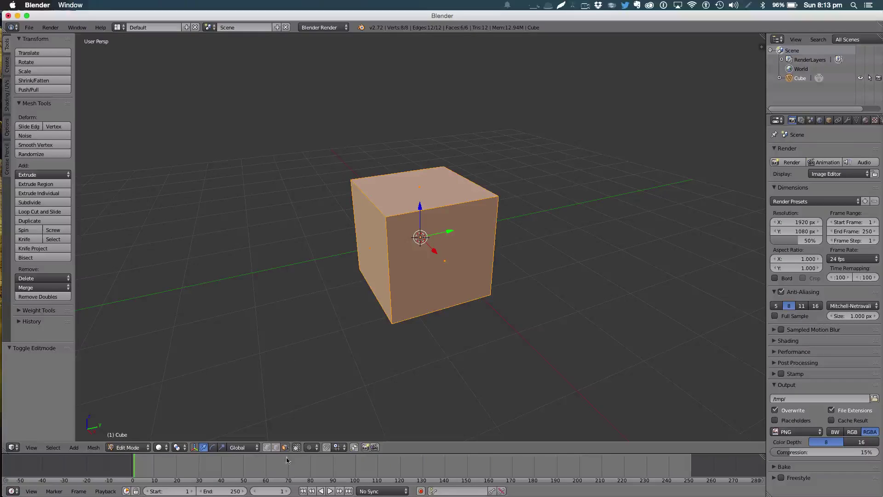
right_click(398, 209)
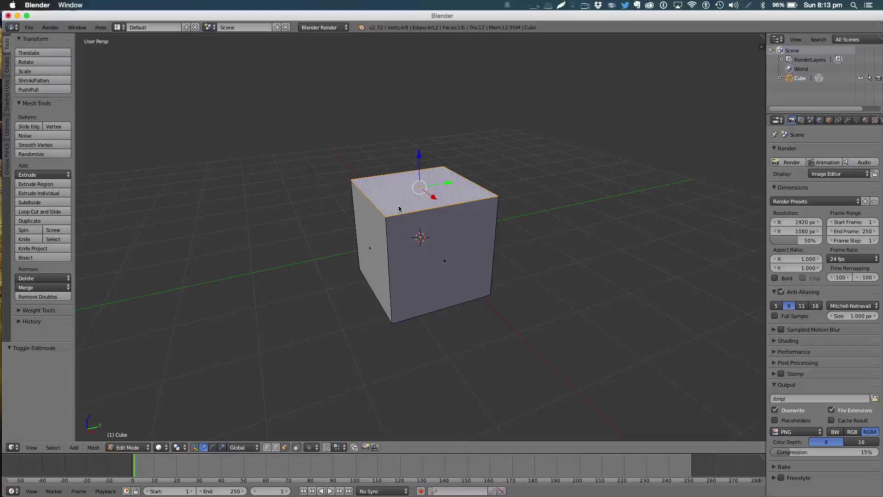
key("e")
right_click(525, 190)
key("s")
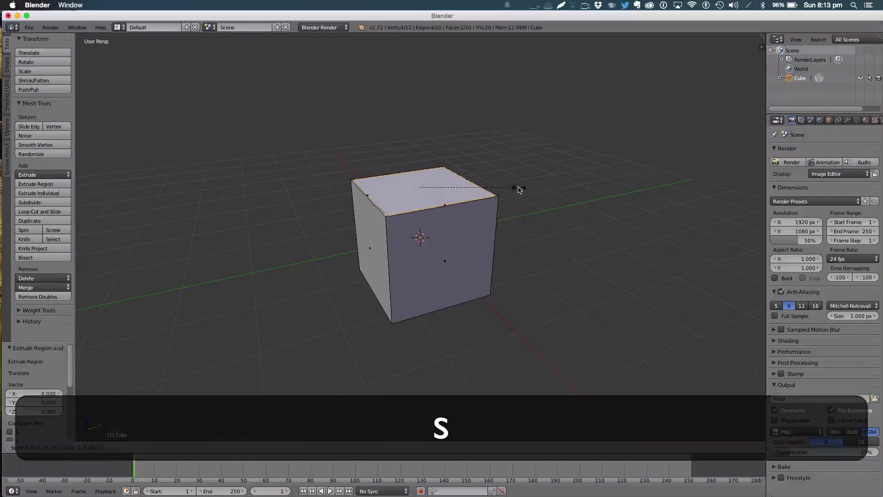
left_click(505, 189)
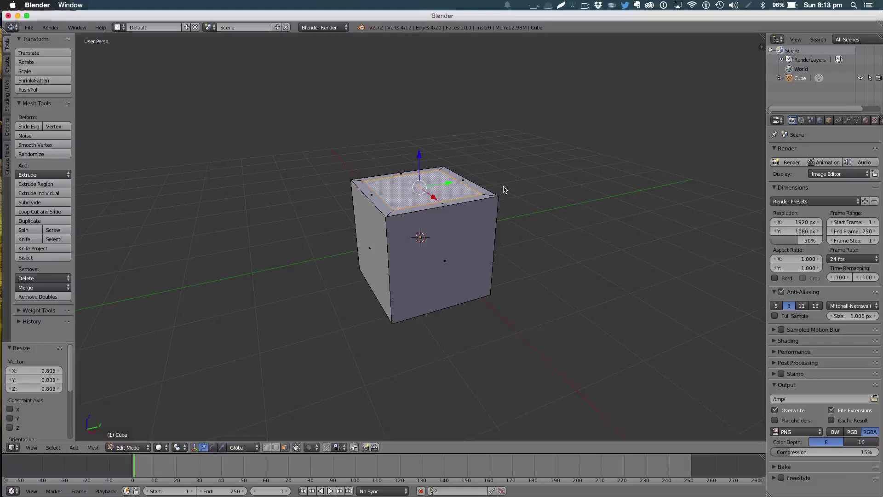
- Extrude the inner top face and lower it about 0.8 units along Z to hollow out the basket, then leave Edit Mode
key("e")
right_click(505, 190)
left_click_drag(418, 156, 426, 196)
mouse_move(426, 196)
middle_mouse_down()
mouse_move(459, 175)
mouse_move(511, 193)
mouse_move(424, 200)
middle_mouse_up()
left_click_drag(424, 200, 442, 195)
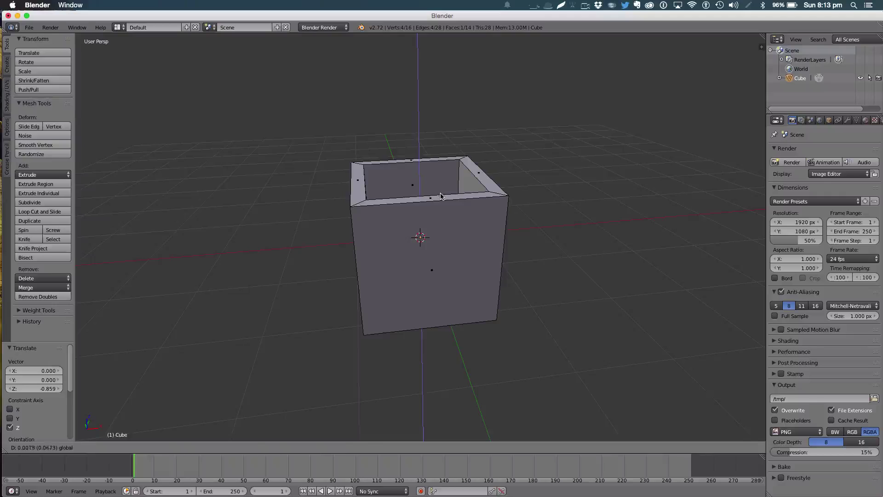
key("Tab")
- Set the viewport to the front orthographic view with room above the basket
scroll(532, 188, "down", 1)
scroll(524, 186, "down", 4)
middle_click_drag(515, 185, 460, 191)
scroll(489, 191, "down", 1)
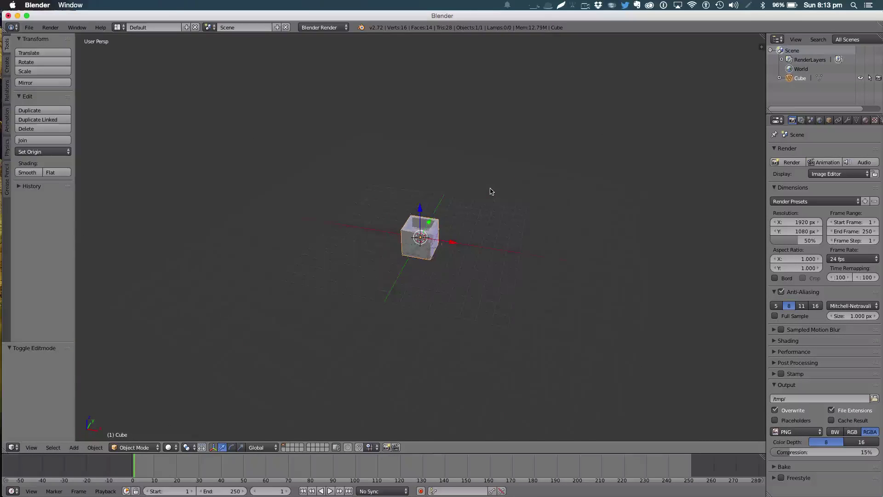
scroll(506, 181, "up", 6)
scroll(522, 173, "down", 5)
mouse_move(512, 173)
middle_mouse_down()
mouse_move(405, 152)
mouse_move(469, 169)
mouse_move(500, 195)
mouse_move(500, 223)
mouse_move(487, 225)
middle_mouse_up()
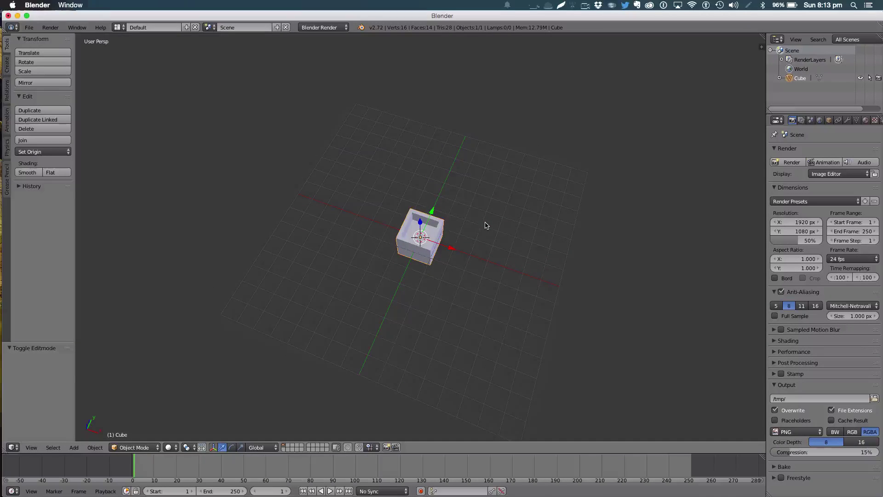
key("1")
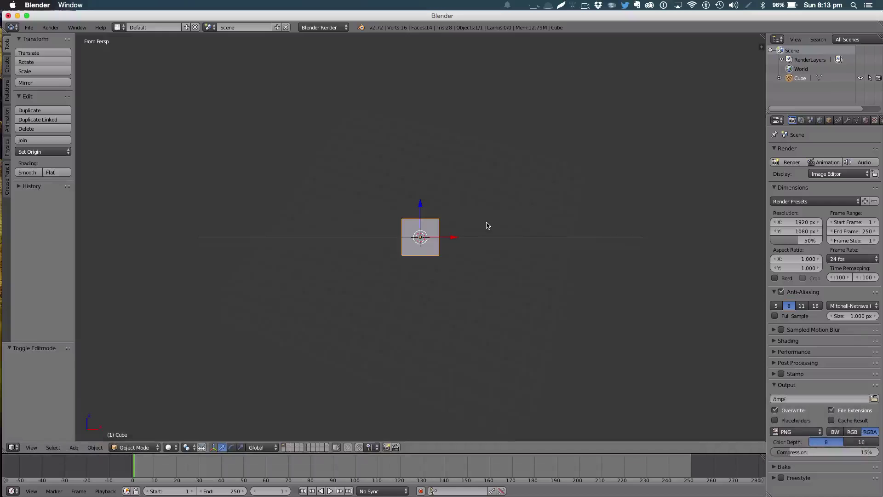
key("shift+5")
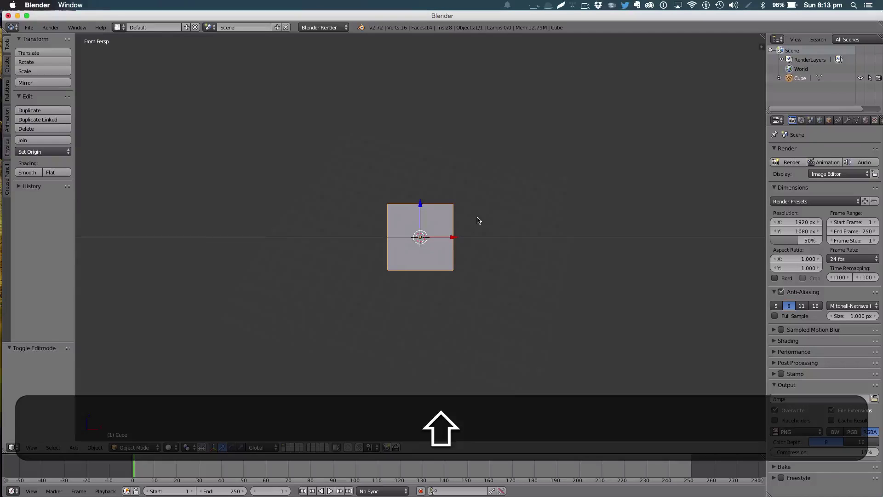
- Add a mesh cylinder with 16 vertices and raise it about 2.13 units along Z above the basket
key("shift+a")
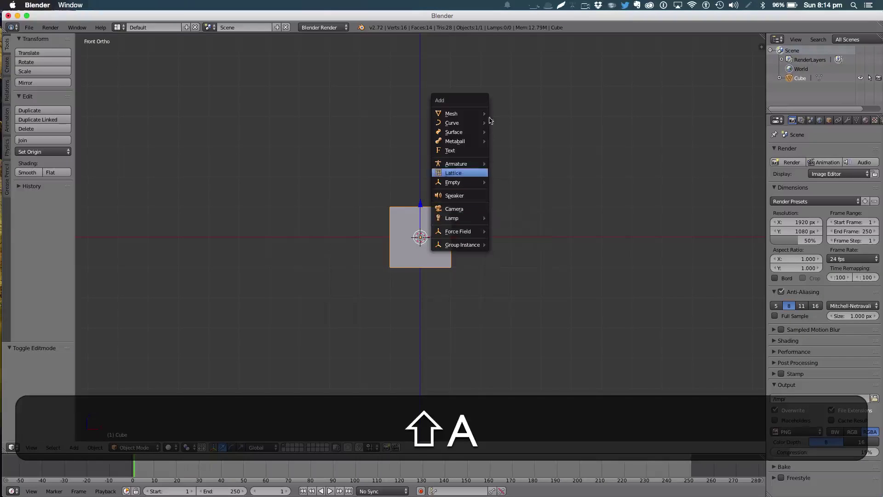
mouse_move(472, 115)
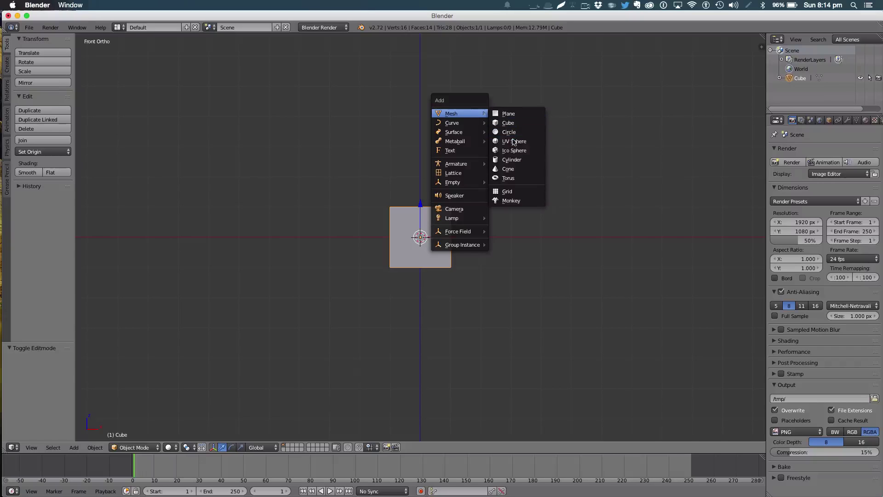
left_click(512, 159)
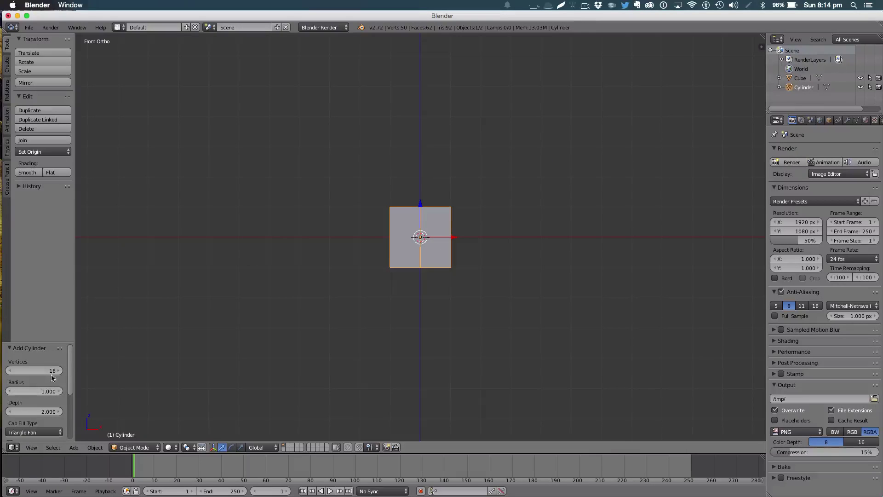
scroll(46, 384, "down", 2)
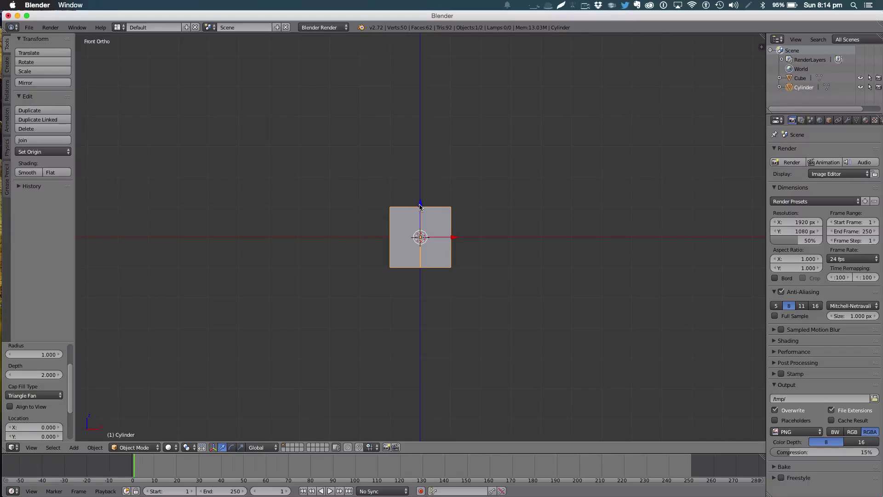
left_click_drag(420, 206, 433, 145)
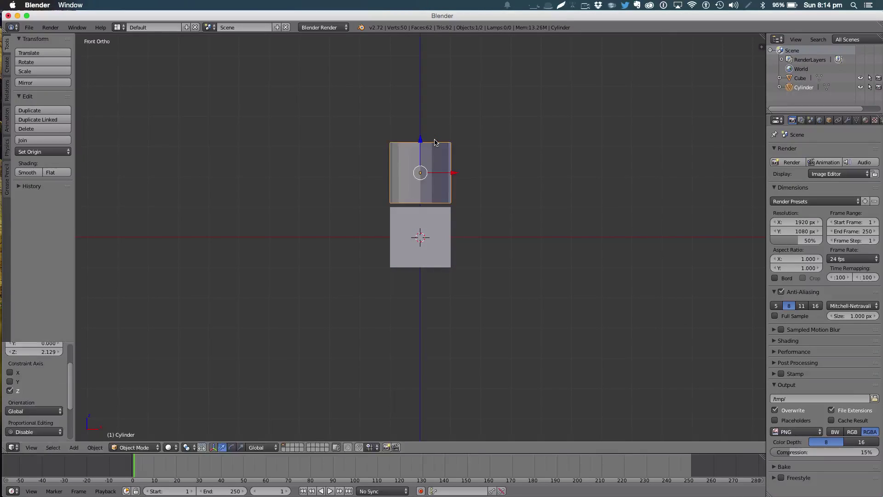
- Scale the cylinder along Z to roughly half its height
key("s")
key("z")
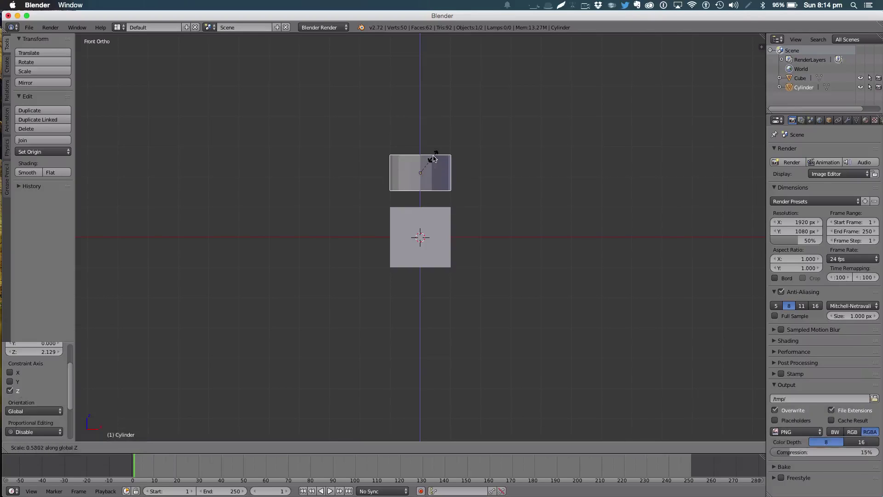
left_click(431, 159)
- In wireframe Edit Mode, extrude the cylinder's top vertices upward and scale the new ring by about 1.28
key("Tab")
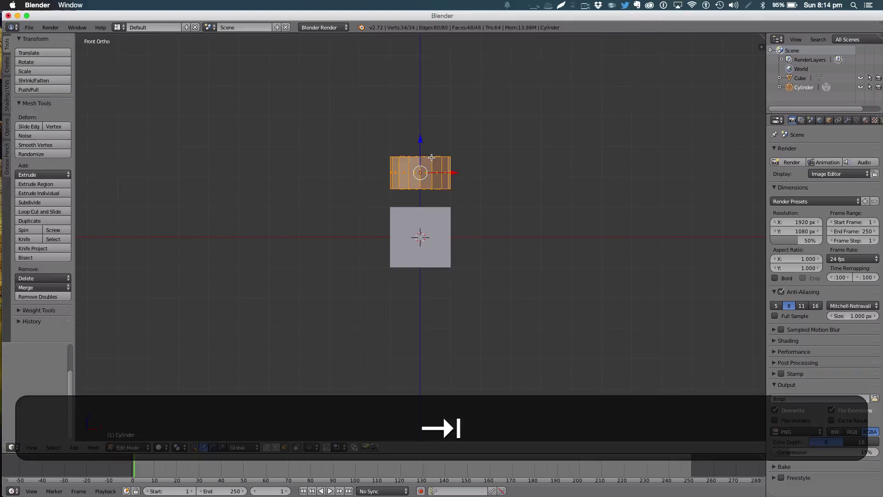
left_click(266, 447)
key("z")
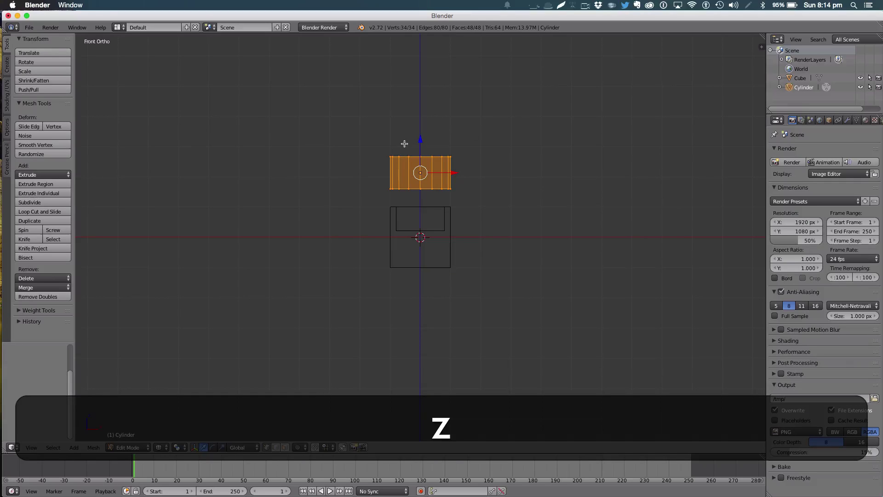
key("b")
right_click(399, 139)
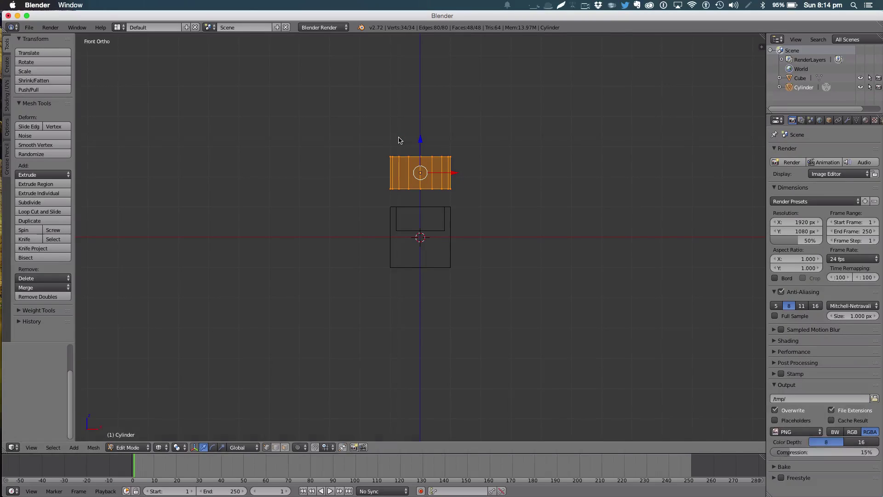
key("a")
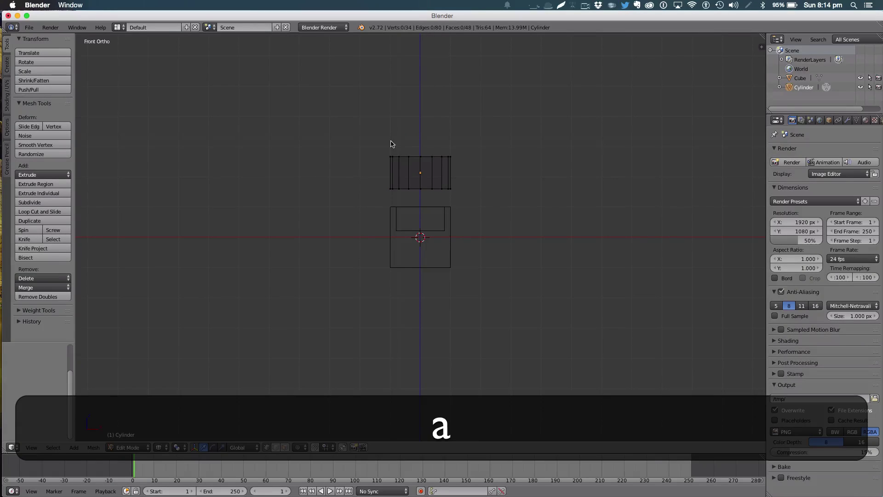
key("b")
left_click_drag(374, 143, 476, 169)
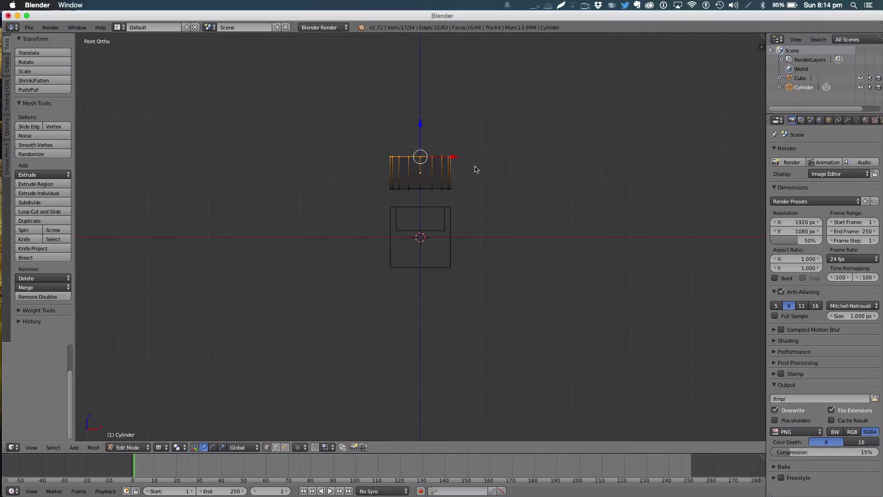
scroll(481, 164, "down", 3)
key("e")
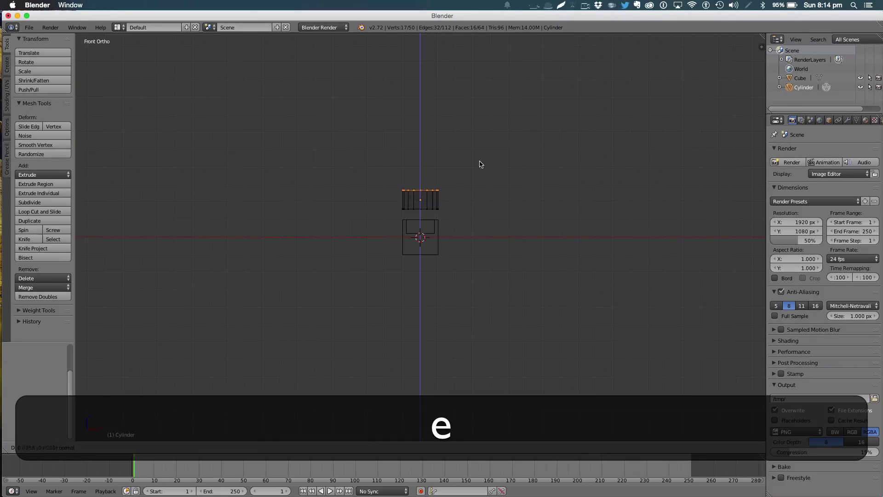
left_click(476, 157)
key("s")
left_click(495, 161)
- Extrude the top ring upward again and widen it by about 1.39 to flare the balloon envelope
key("e")
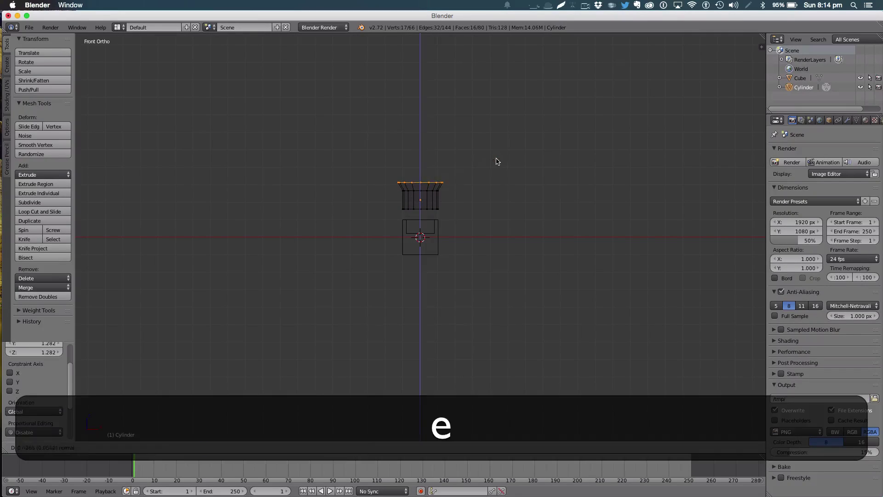
left_click(502, 144)
key("s")
left_click(536, 150)
- Extrude two more rings upward to build the balloon's widest section, scaling the second by about 1.02
key("e")
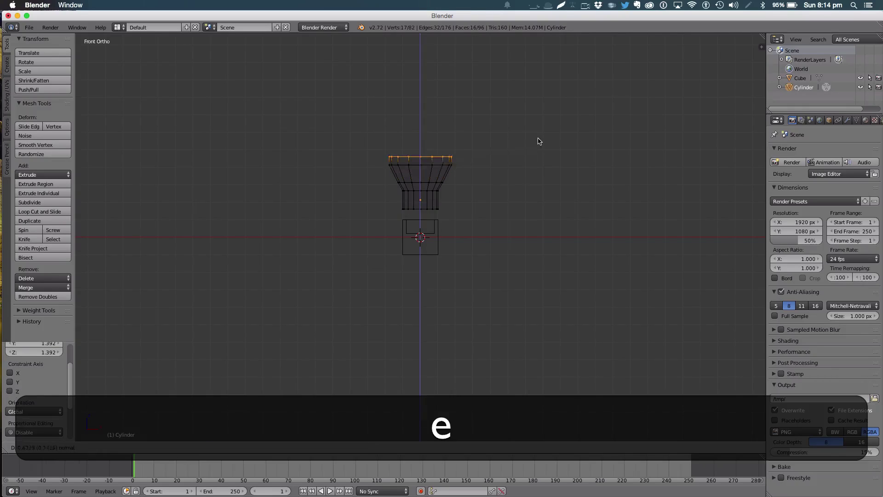
left_click(539, 136)
key("s")
left_click(569, 140)
key("e")
left_click(570, 131)
key("s")
left_click(574, 125)
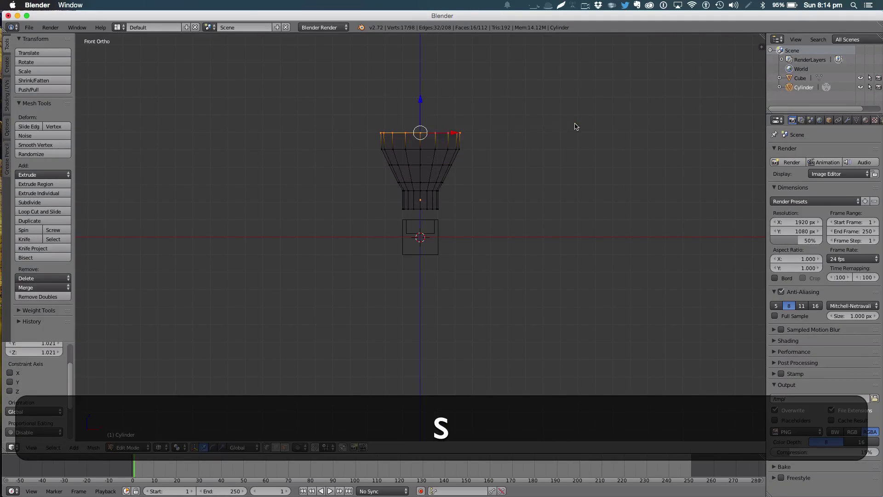
- Extrude two rings upward above the widest section, scaling each one narrower to start the rounded dome
key("e")
left_click(576, 107)
key("s")
left_click(542, 106)
key("e")
left_click(543, 102)
key("s")
left_click(495, 94)
- Extrude a last ring scaled to about 0.34 as the balloon's crown, and return to Object Mode with solid shading
key("e")
left_click(496, 91)
key("s")
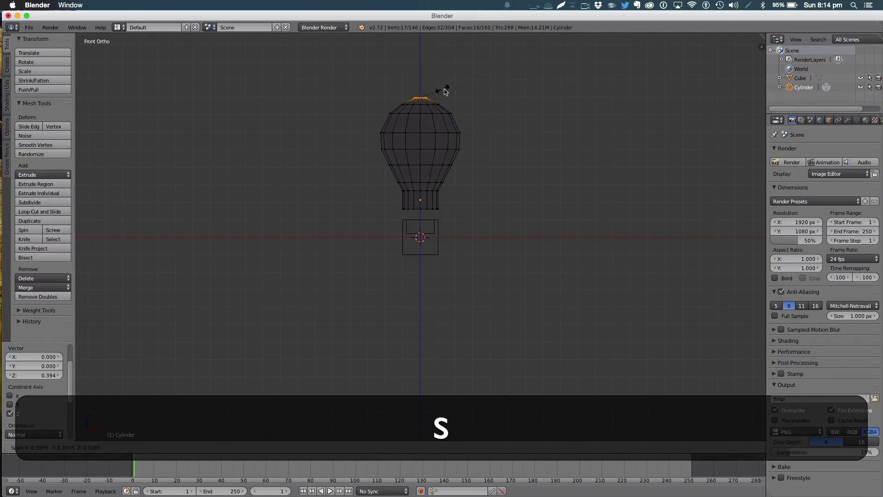
left_click(445, 91)
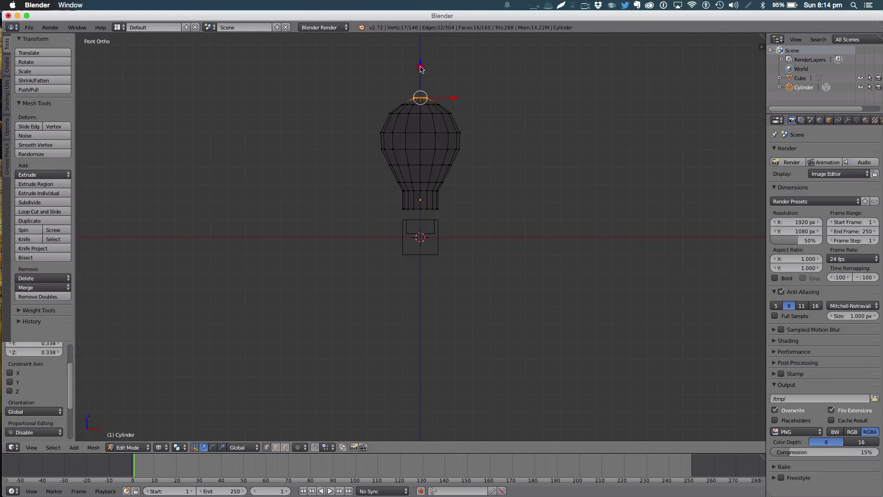
key("e")
left_click(423, 71)
key("Tab")
key("z")
- Switch to face selection and circle-select the ring of faces closing the bottom of the balloon's neck
mouse_move(572, 158)
middle_mouse_down()
mouse_move(493, 166)
mouse_move(482, 187)
mouse_move(586, 158)
mouse_move(568, 126)
mouse_move(529, 142)
middle_mouse_up()
scroll(528, 142, "up", 5)
key("Tab")
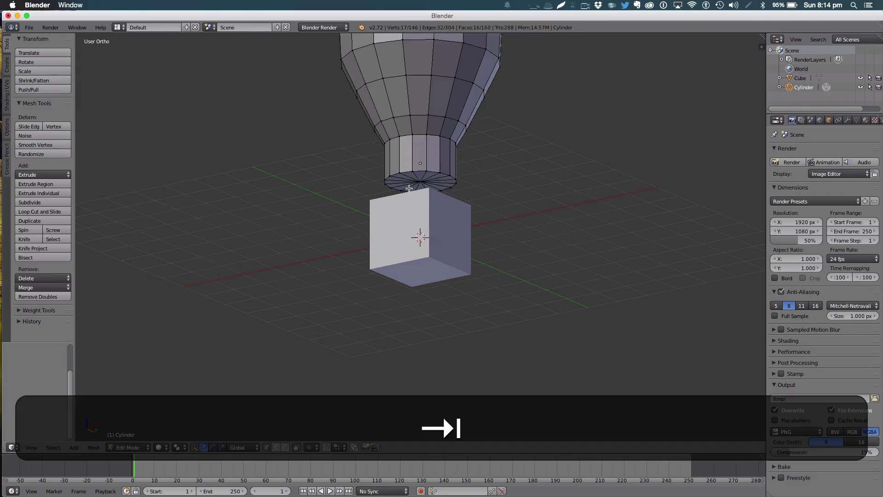
scroll(418, 182, "up", 2)
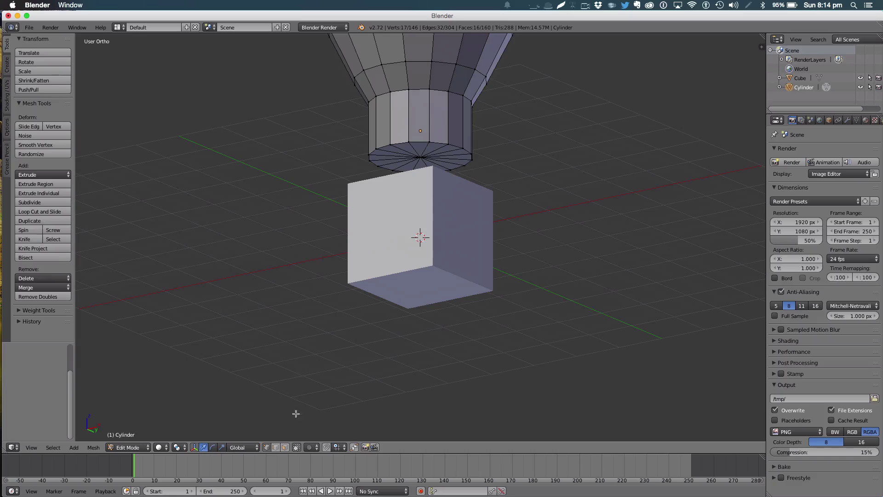
left_click(284, 447)
key("c")
scroll(421, 161, "down", 8)
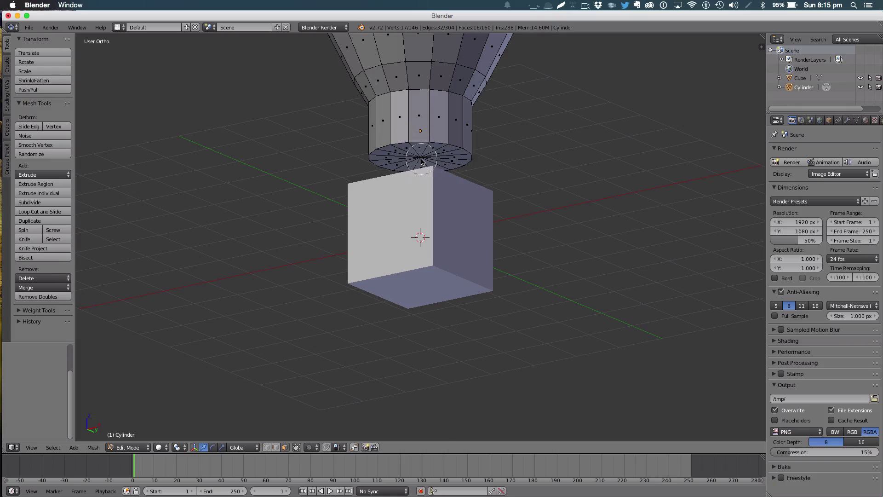
key("Escape")
key("c")
key("Escape")
scroll(421, 162, "down", 3)
left_click_drag(426, 158, 479, 151)
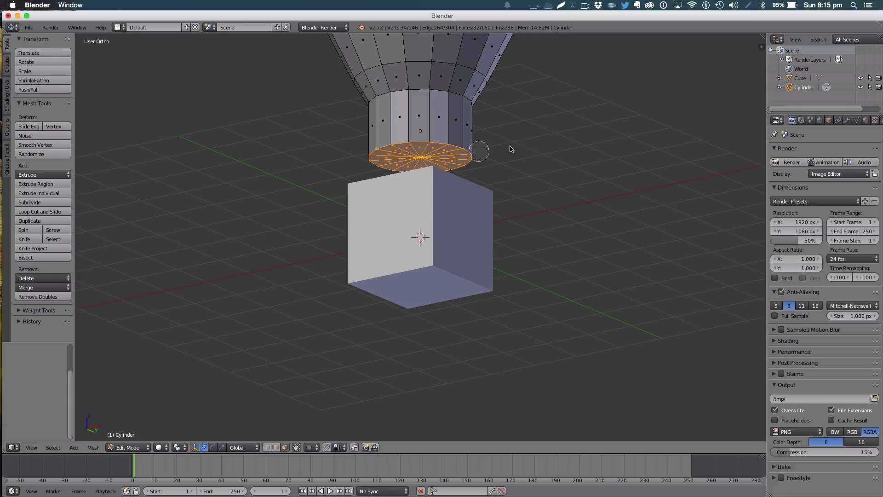
key("Escape")
- Try to inset the selected bottom faces by extruding them in place and scaling them down, and undo the scaling
key("e")
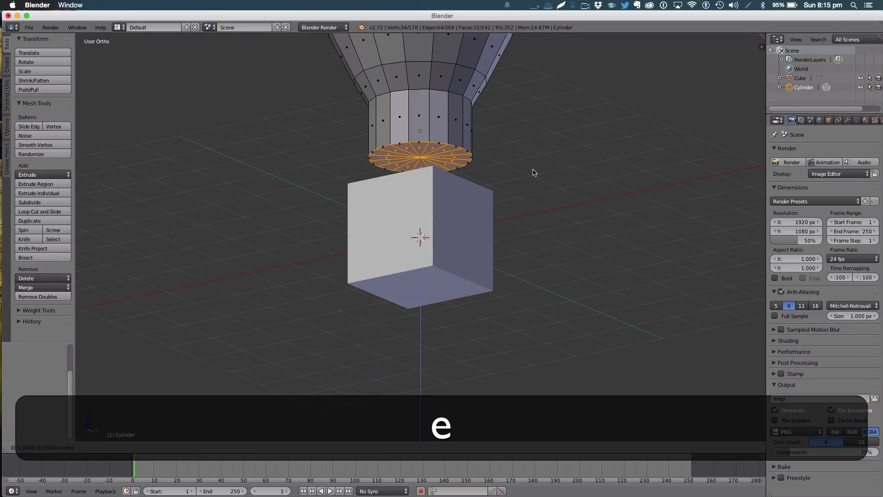
right_click(532, 171)
key("s")
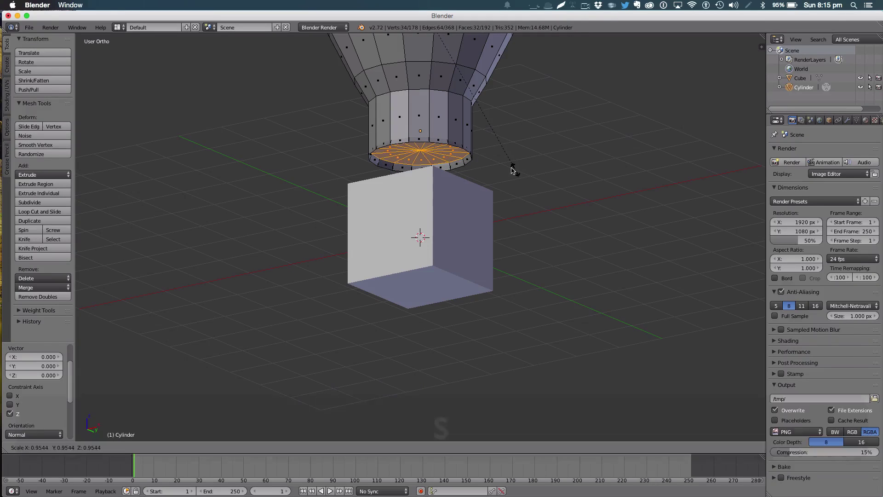
left_click(518, 170)
key("super+z")
scroll(507, 158, "down", 5)
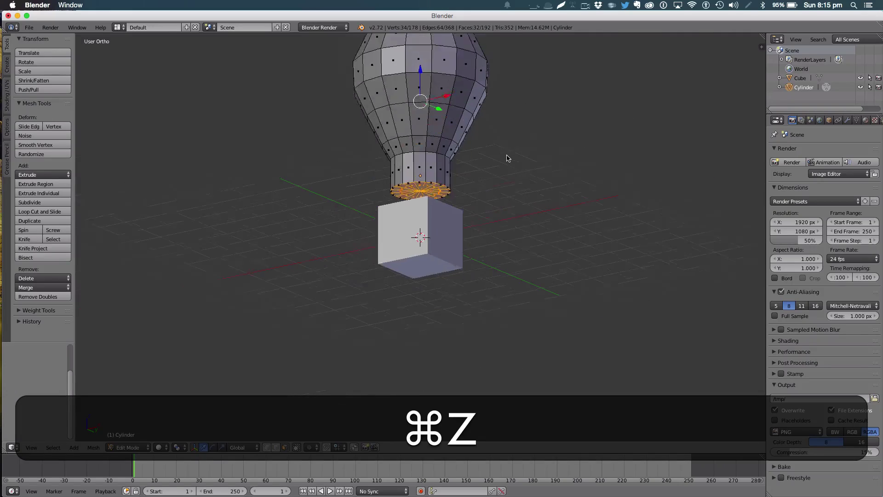
- Clear the selection and circle-select only the outward-facing bottom faces of the neck
key("a")
scroll(508, 162, "up", 2)
middle_click_drag(508, 166, 483, 118)
scroll(494, 183, "up", 4)
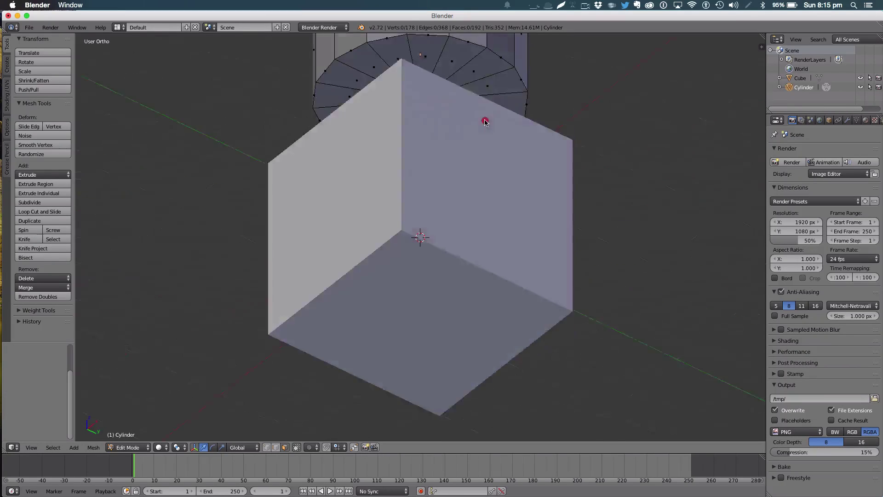
scroll(489, 132, "down", 3)
key("x")
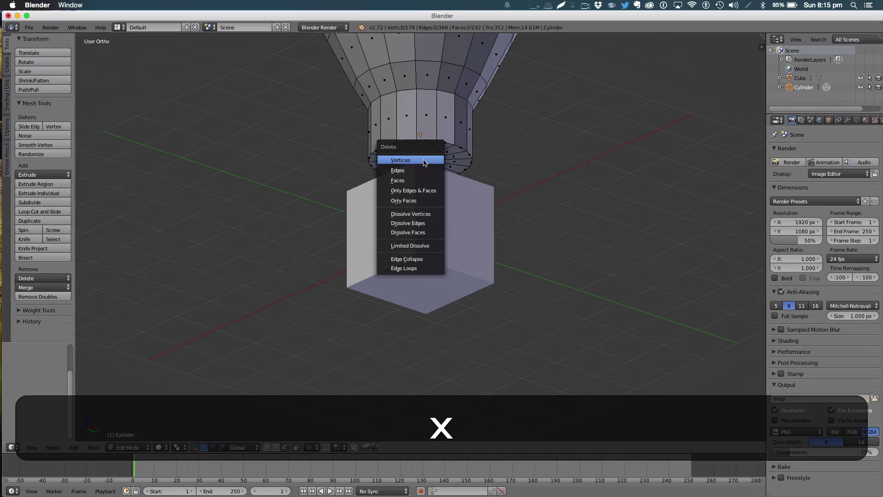
key("c")
left_click(425, 161)
key("Escape")
- Extrude the bottom faces in place scaled to about 0.846, and extrude the inner faces upward to hollow the neck
key("e")
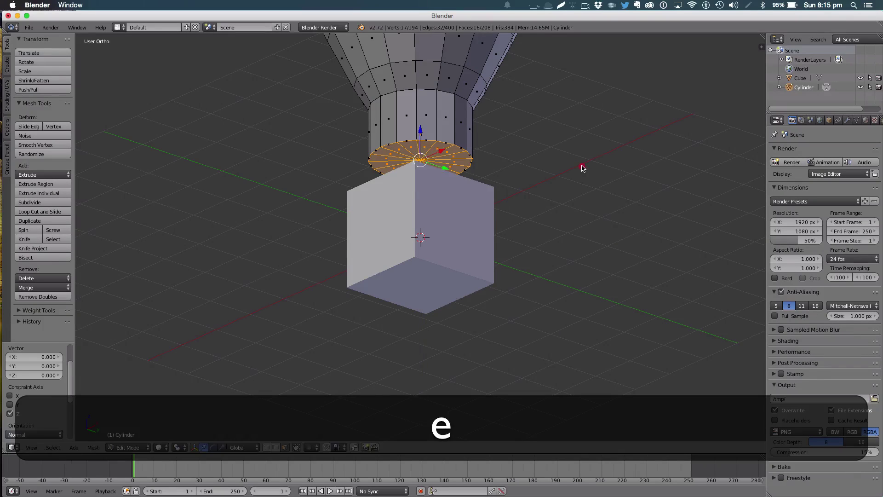
key("s")
right_click(556, 166)
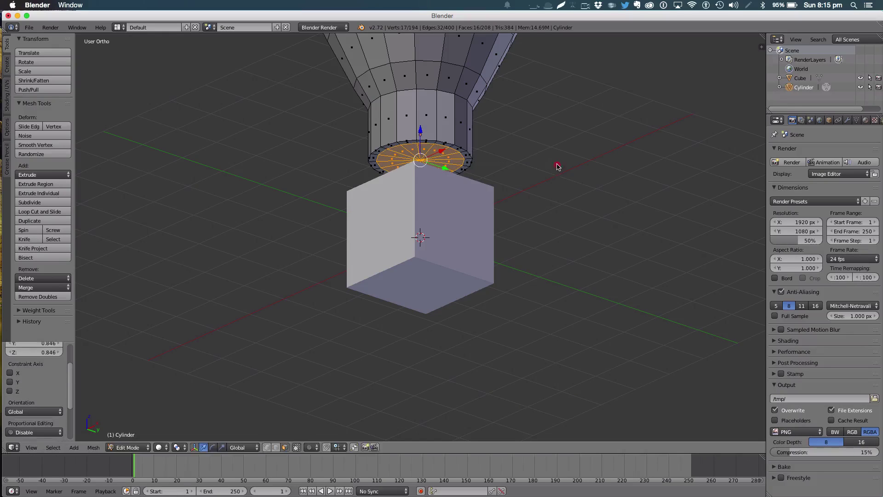
key("e")
right_click(420, 129)
left_click_drag(420, 128, 424, 115)
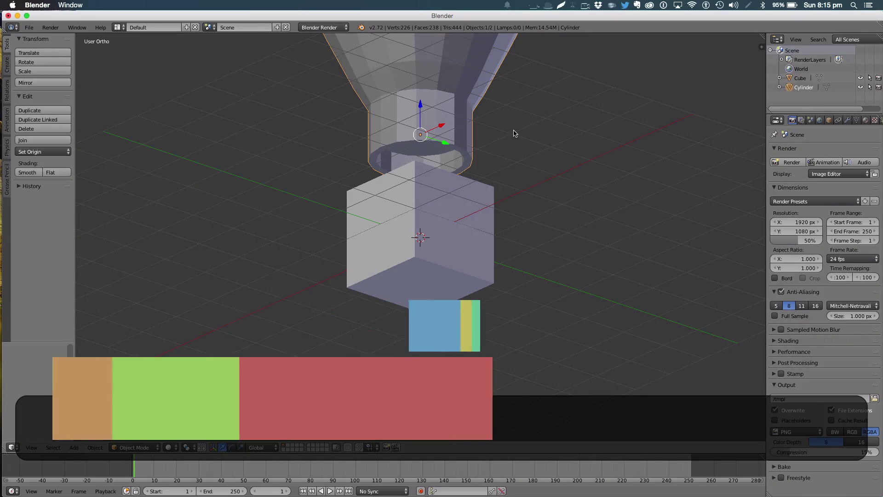
- In front view with solid shading, raise the whole balloon along Z by about 1.787, away from the basket
middle_click_drag(514, 142, 529, 178)
key("z")
key("z")
scroll(527, 177, "down", 5)
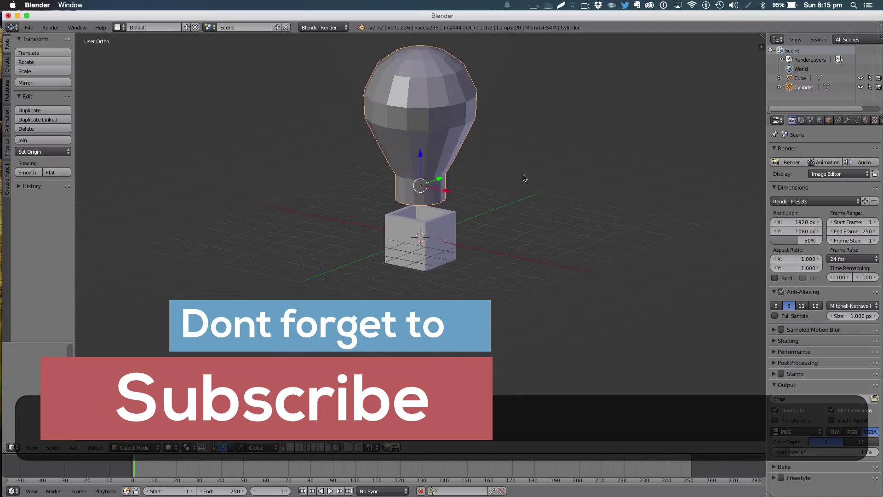
middle_click_drag(612, 161, 449, 162)
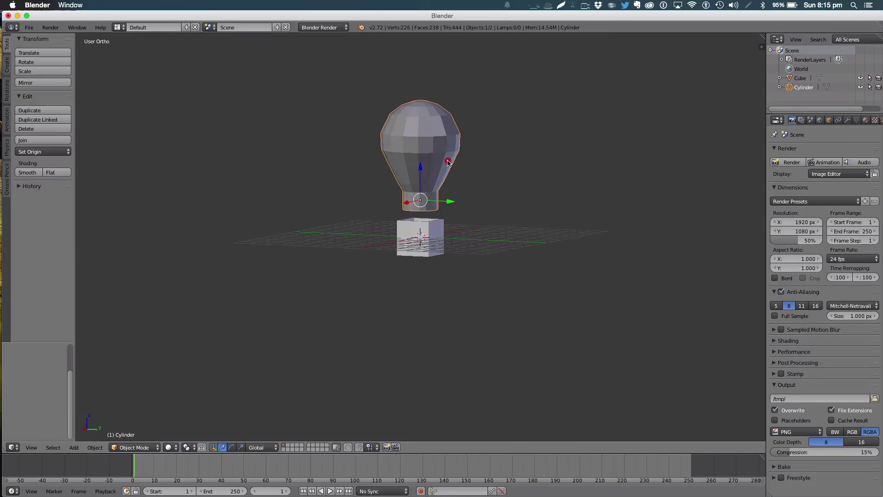
key("KP_1")
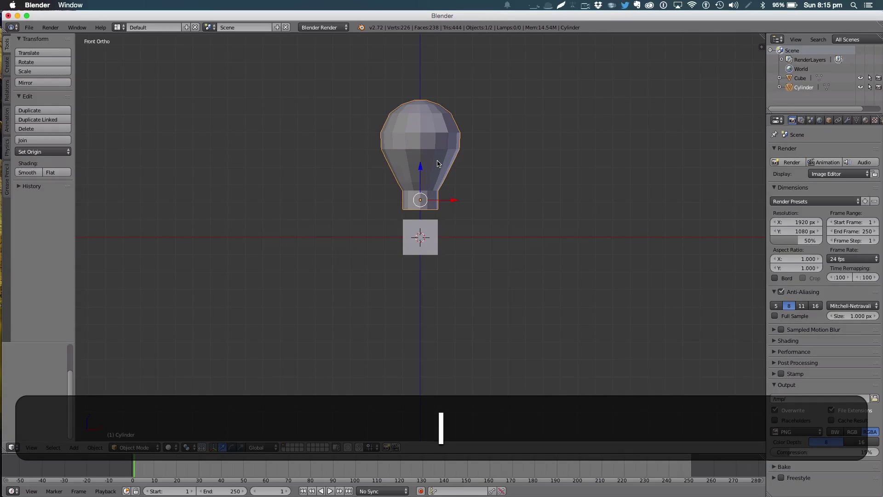
key("g")
key("z")
left_click(421, 137)
- Scale the balloon along Z to about 0.92 and lower it by about 0.394
key("s")
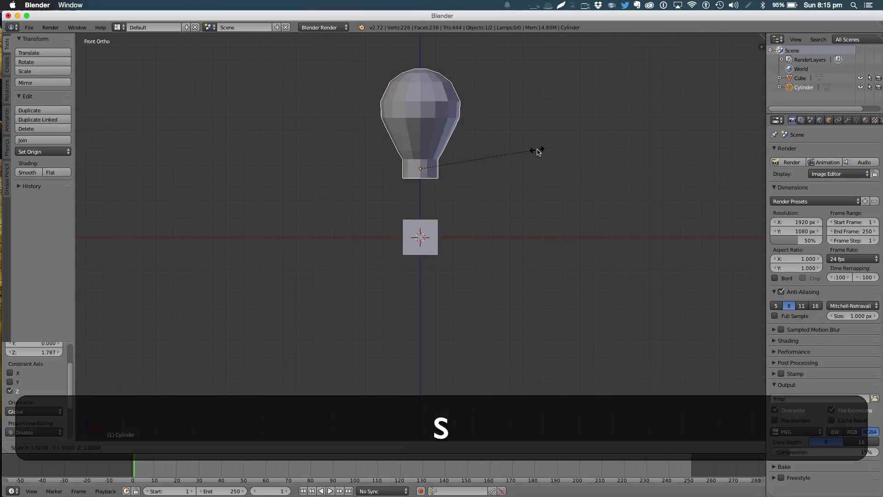
key("z")
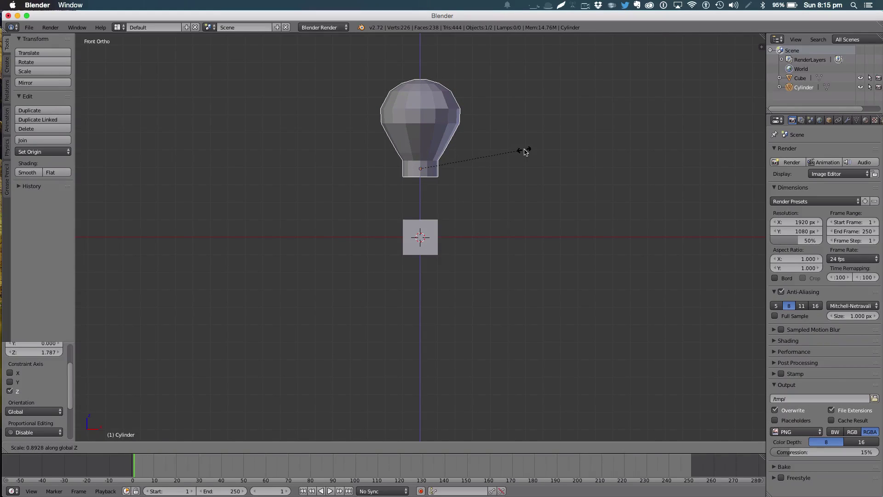
left_click(529, 157)
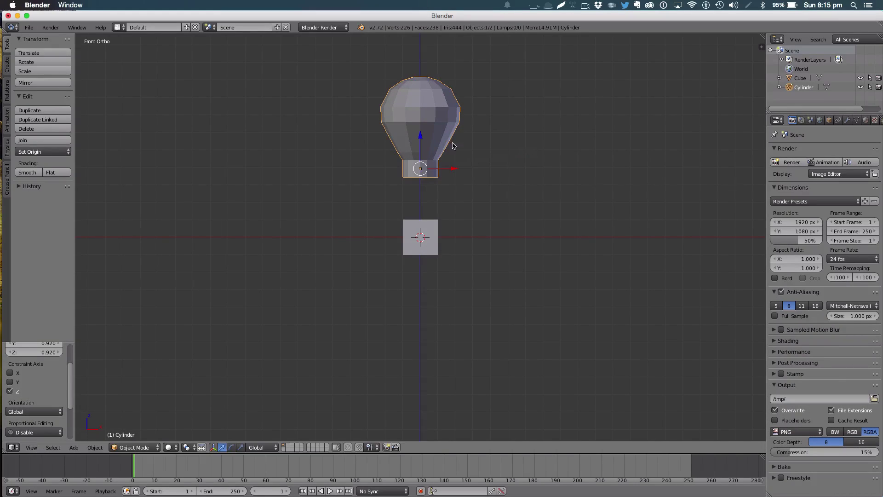
left_click_drag(422, 137, 422, 143)
- Stretch the balloon along Z by about 1.069
key("s")
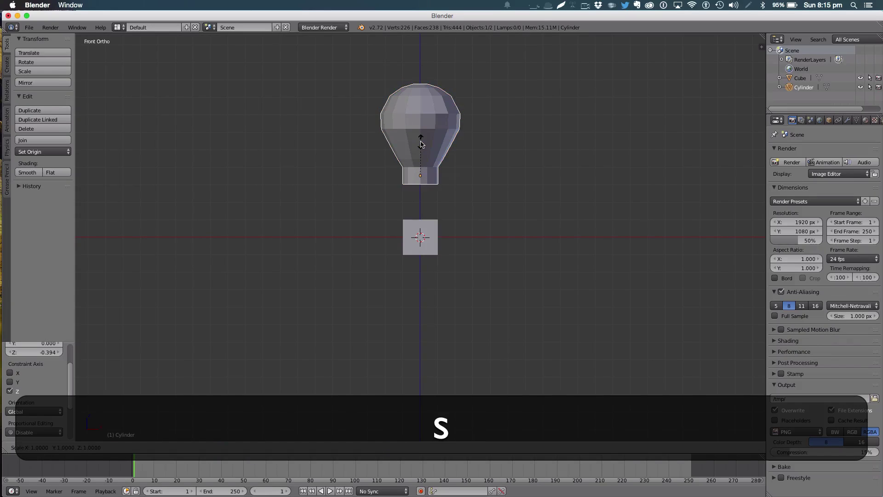
key("z")
left_click(422, 142)
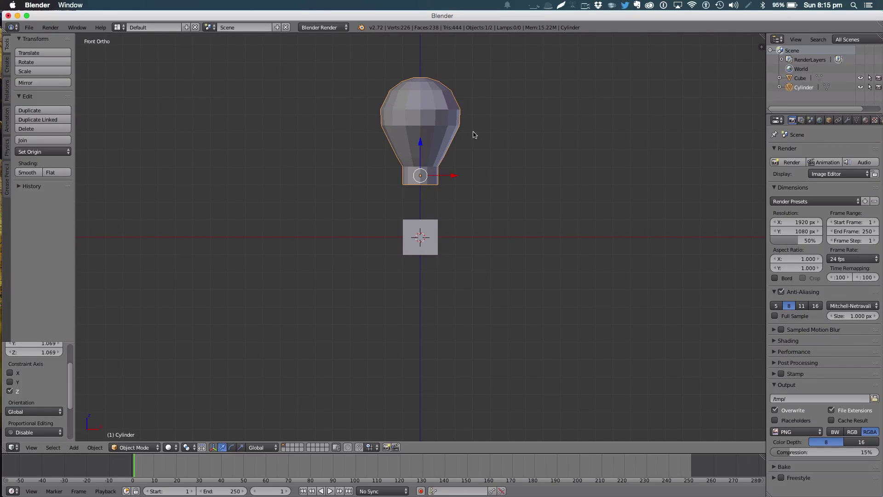
left_click(846, 121)
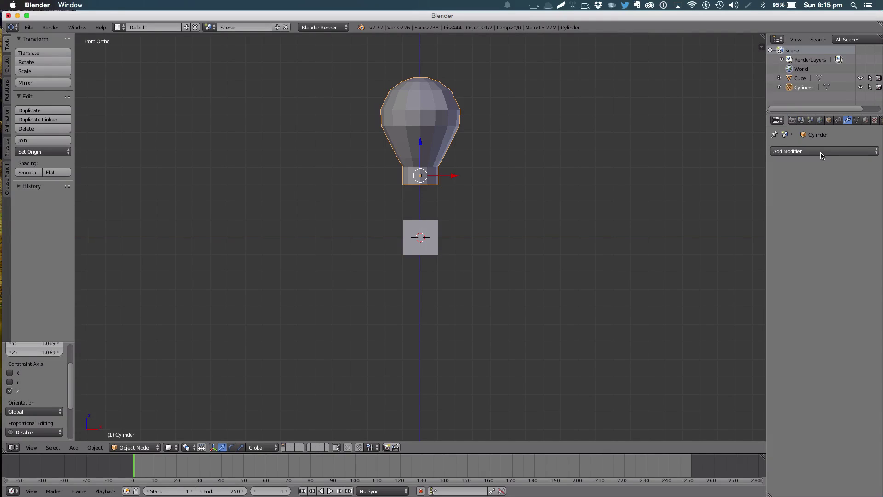
left_click(865, 121)
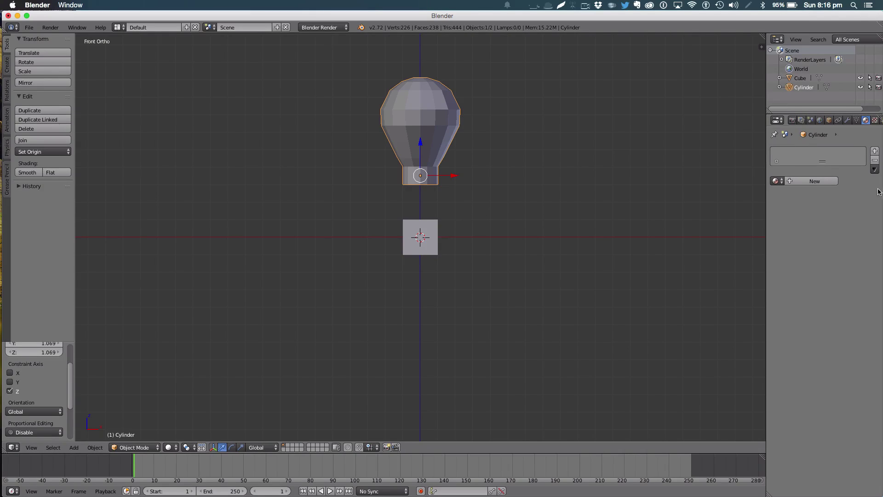
- Add a new cube and raise it along Z by about 1.888 into the gap between basket and balloon
key("a")
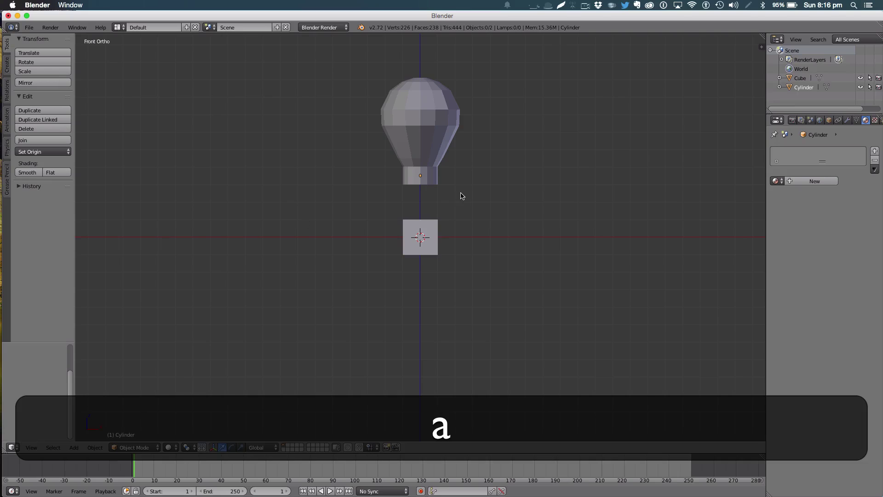
key("shift")
scroll(458, 199, "up", 4)
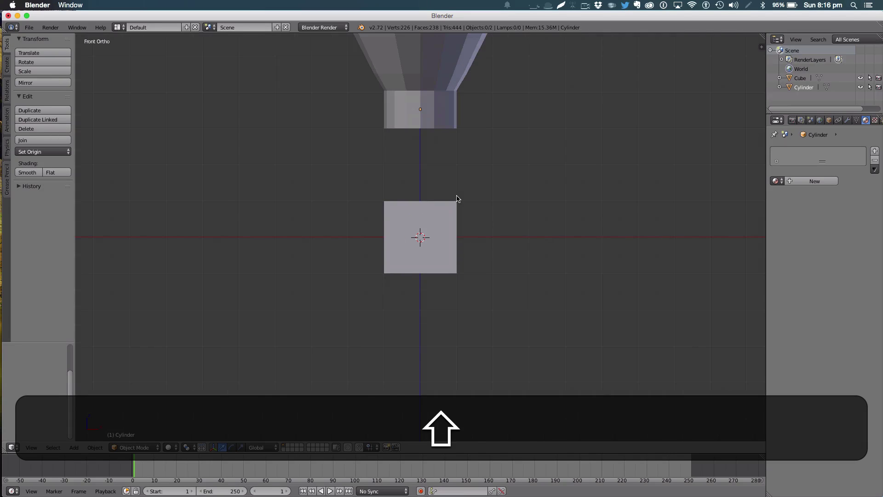
key("shift+a")
left_click(483, 206)
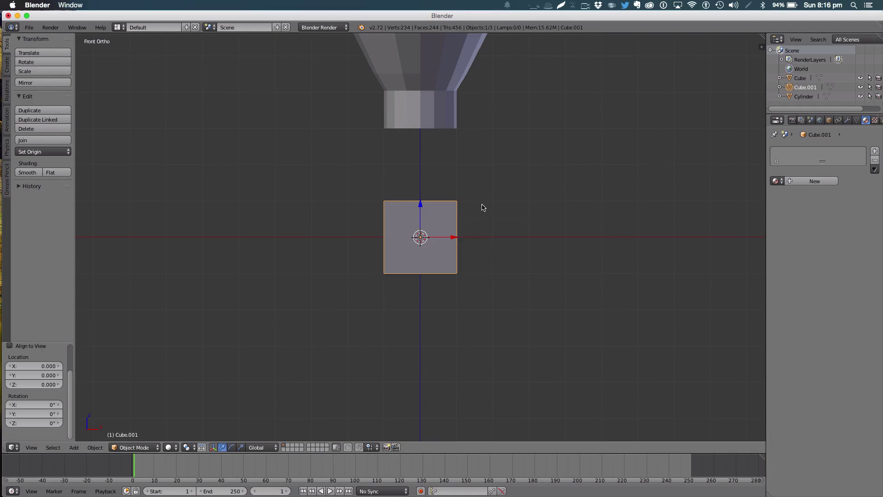
left_click_drag(415, 199, 415, 131)
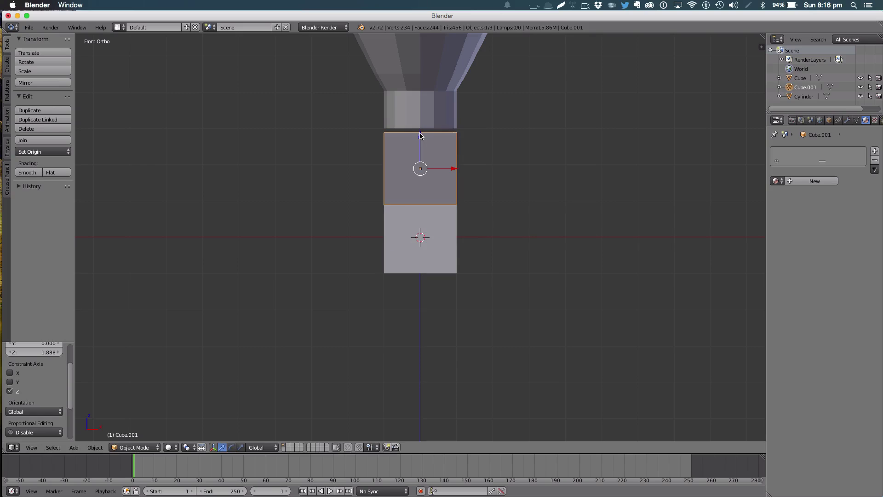
- Scale the new cube in X and Y only into a thin rod and move it along X to the basket's left edge
key("s")
key("shift+s")
key("shift+z")
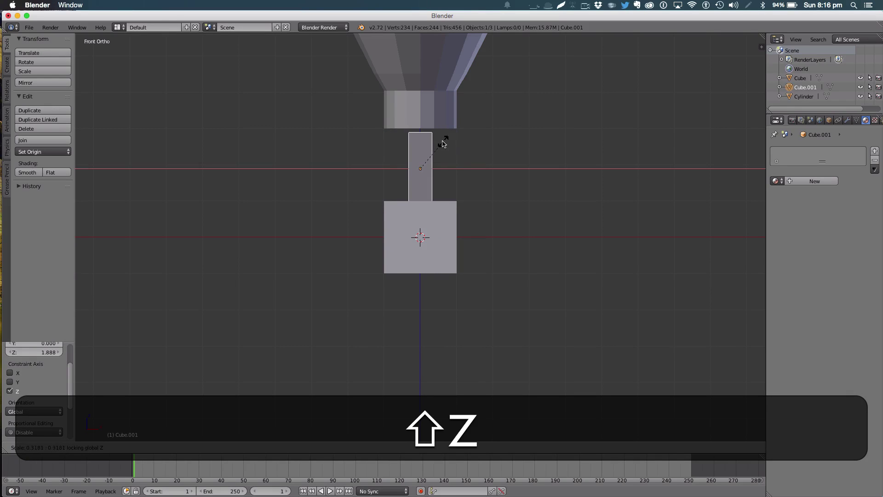
left_click(420, 169)
left_click_drag(454, 171, 420, 164)
- Lengthen the thin rod along Z by about 1.199
key("s")
key("z")
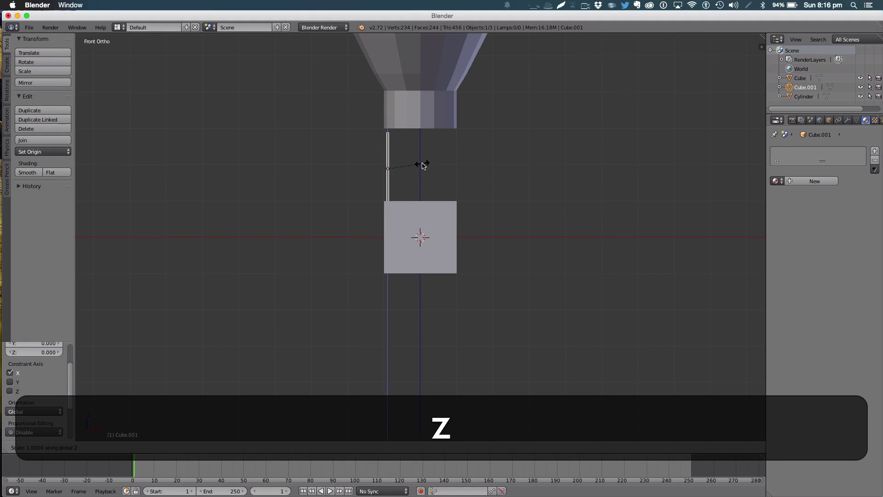
left_click(427, 157)
- Select the basket and scale it uniformly to about 0.612
right_click(437, 213)
key("s")
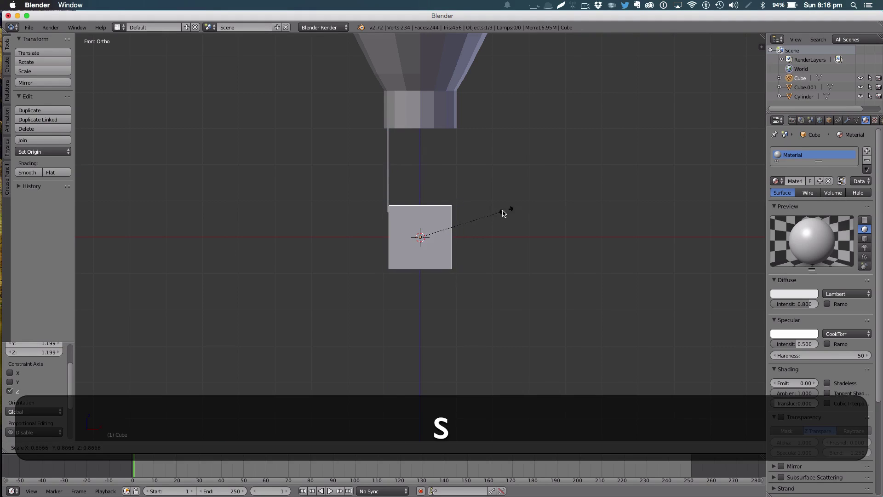
left_click(480, 218)
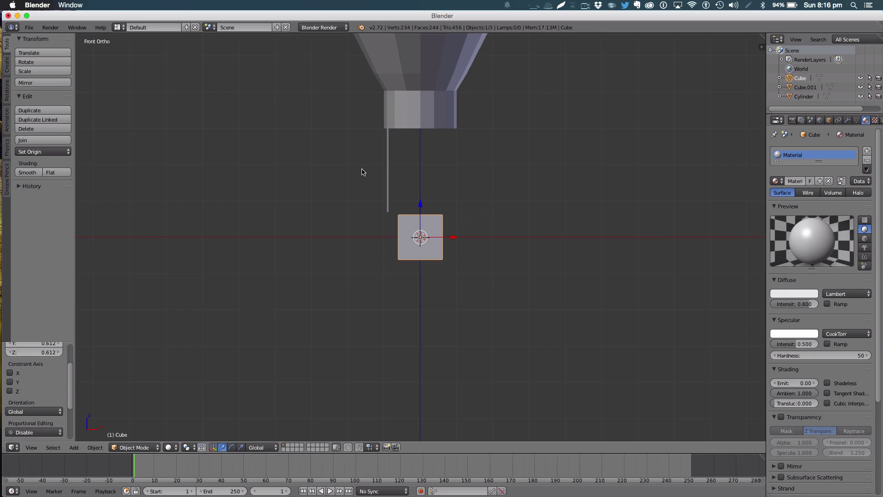
- Select the thin rod again and switch the render engine to Cycles Render
right_click(388, 151)
left_click(341, 28)
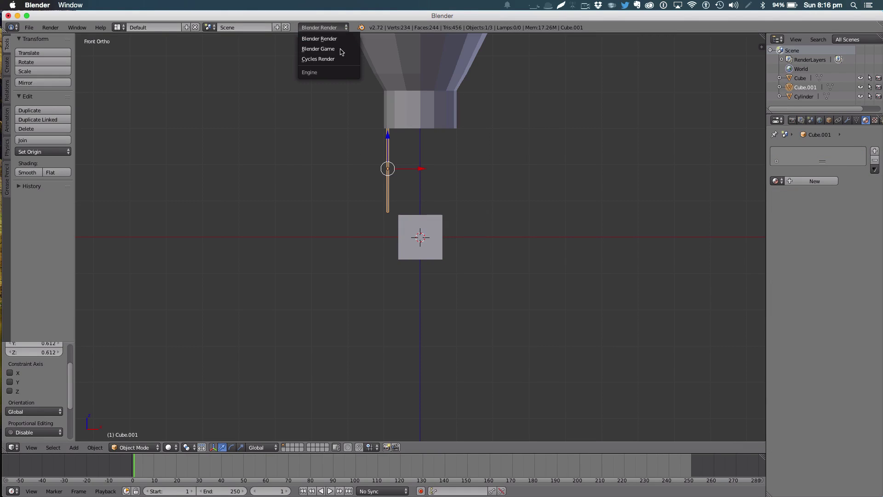
left_click(338, 62)
- Move the rod inward over the smaller basket's left edge, lower it, and lengthen it along Z by about 1.430
left_click_drag(424, 169, 437, 170)
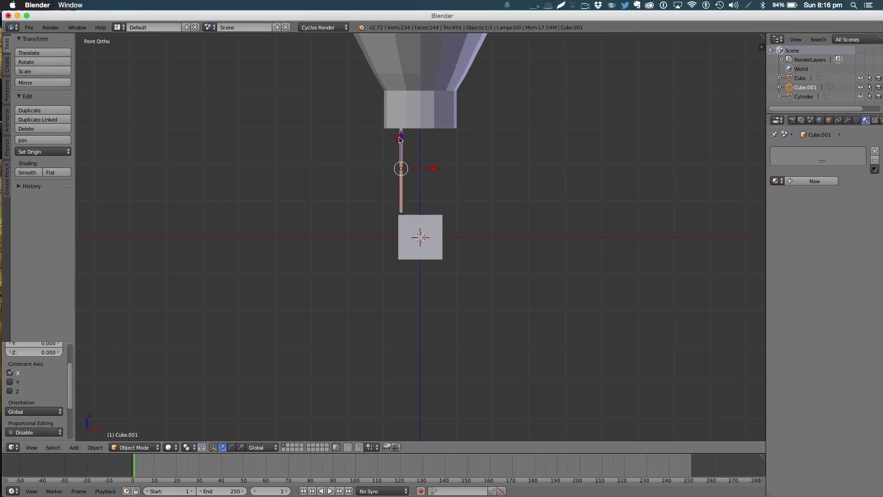
key("s")
key("z")
left_click(412, 124)
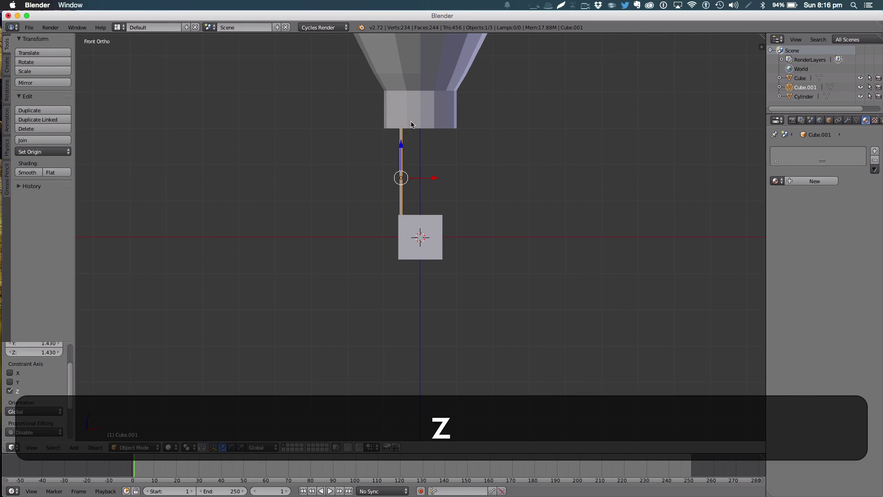
- Rotate the rod slightly about the Y axis so its upper end leans outward toward the neck's rim
key("r")
key("y")
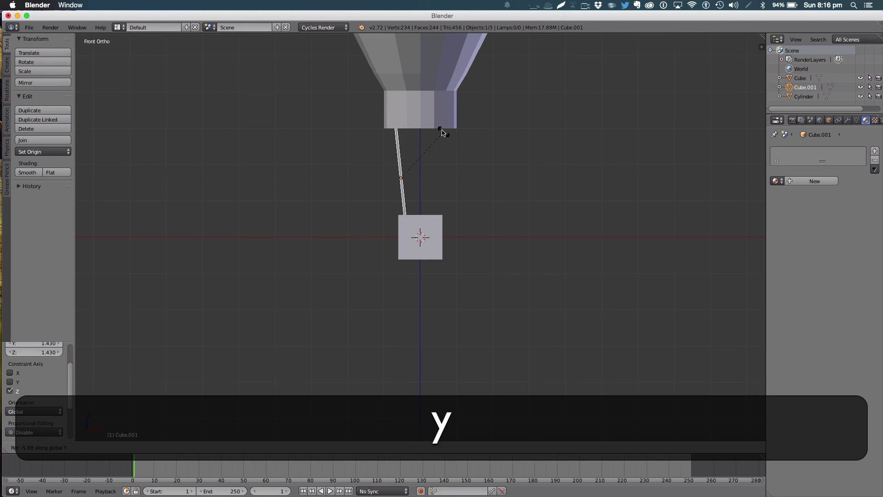
left_click(444, 130)
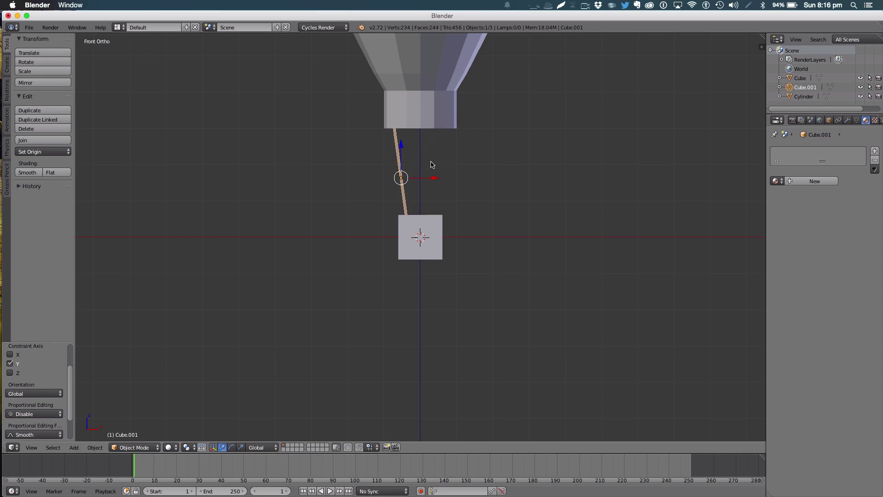
- Shift the rod along the X and Y axes so its lower end stands on one corner of the basket's rim
left_click_drag(433, 178, 429, 178)
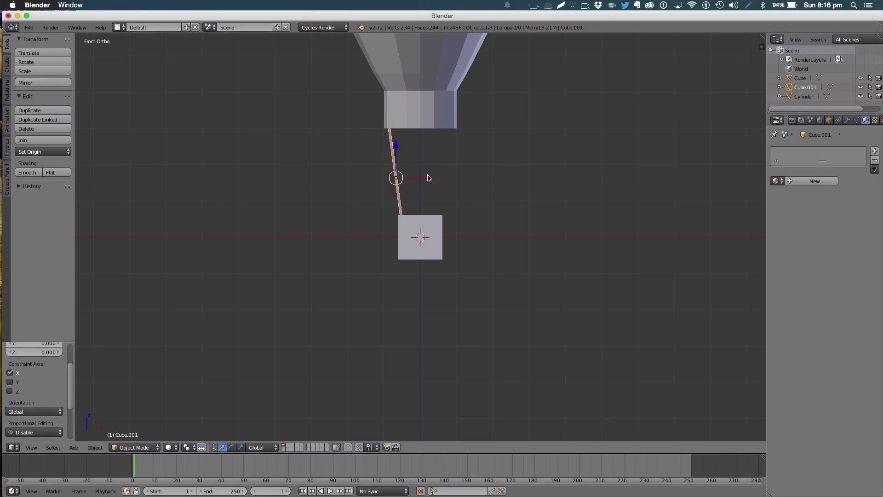
scroll(475, 176, "down", 1)
middle_click_drag(475, 175, 419, 200)
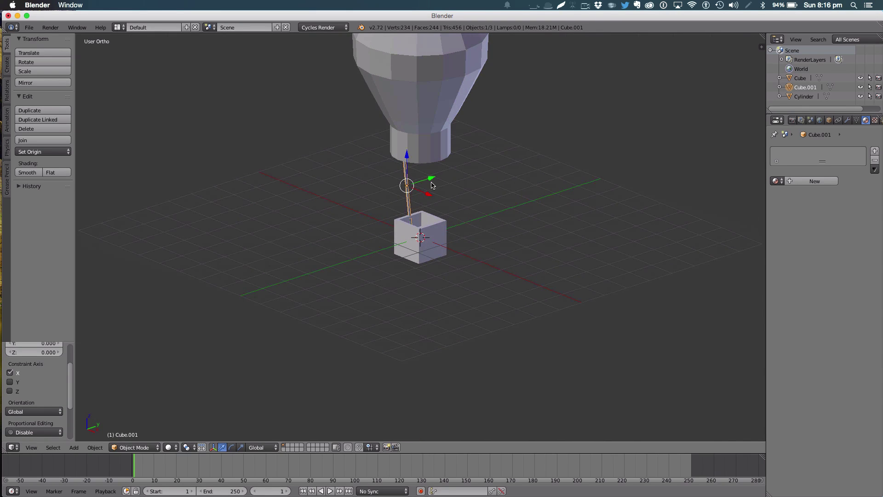
left_click_drag(431, 180, 418, 179)
middle_click_drag(441, 169, 488, 168)
left_click_drag(436, 200, 441, 195)
mouse_move(441, 195)
middle_mouse_down()
mouse_move(461, 195)
mouse_move(435, 206)
middle_mouse_up()
scroll(434, 206, "up", 4)
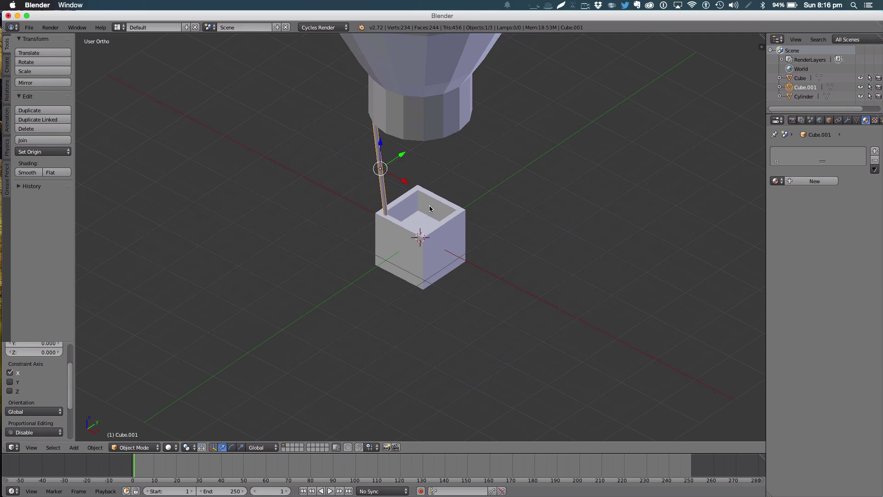
- Duplicate the rod about 1.043 units along the Y axis onto the basket's neighbouring corner
key("shift+d")
key("y")
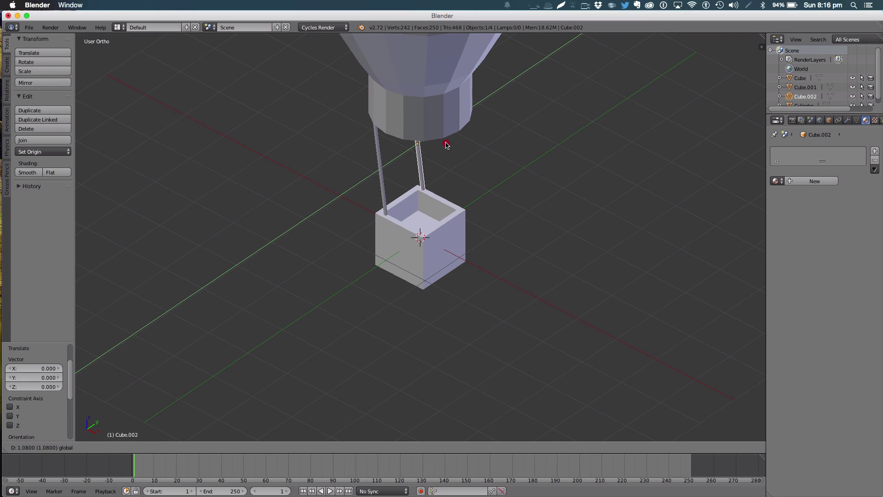
left_click(447, 144)
middle_click_drag(453, 144, 370, 162)
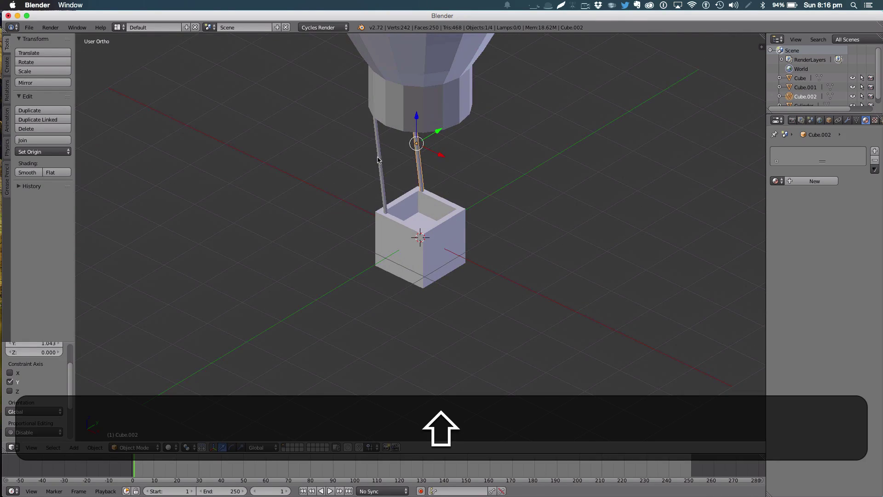
- Select both rods, duplicate the pair in place and rotate the copies 180 degrees about the Y axis
right_click(377, 160, "shift")
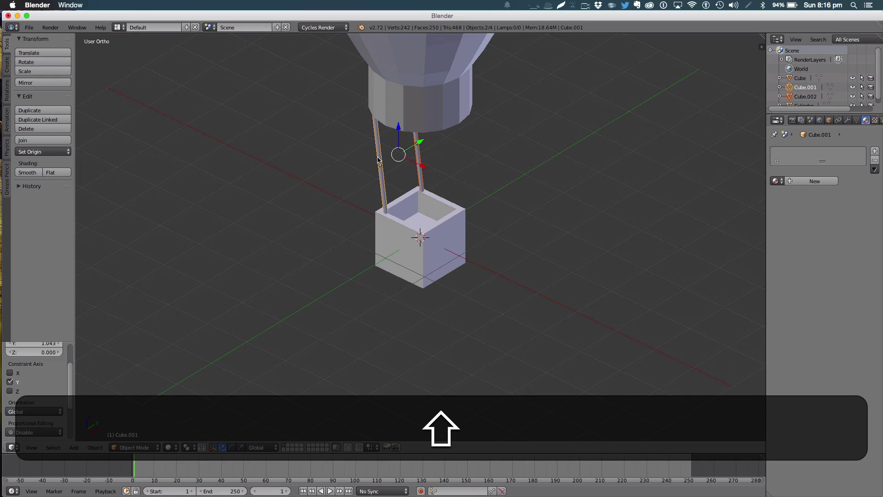
key("shift+d")
key("r")
key("x")
key("z")
key("y")
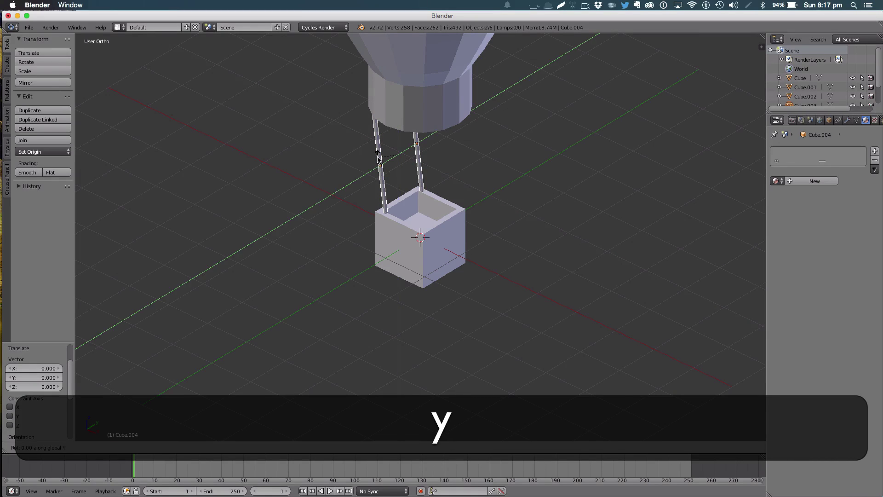
key("1")
key("0")
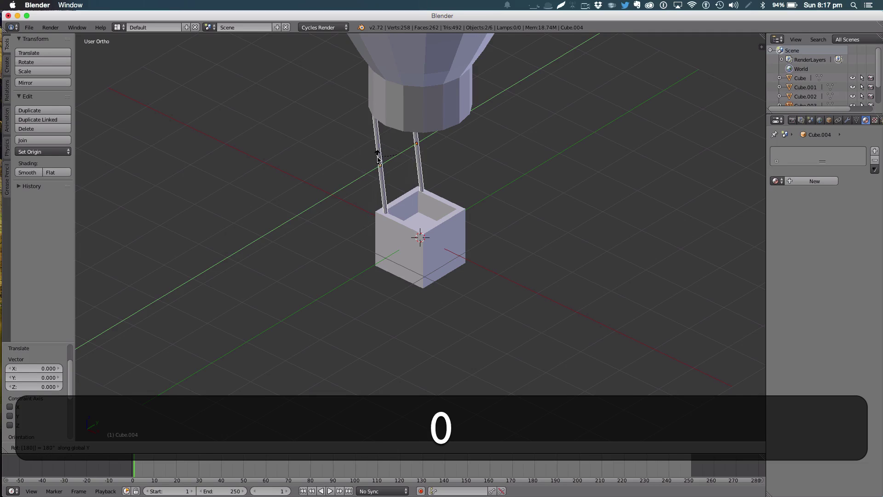
key("Return")
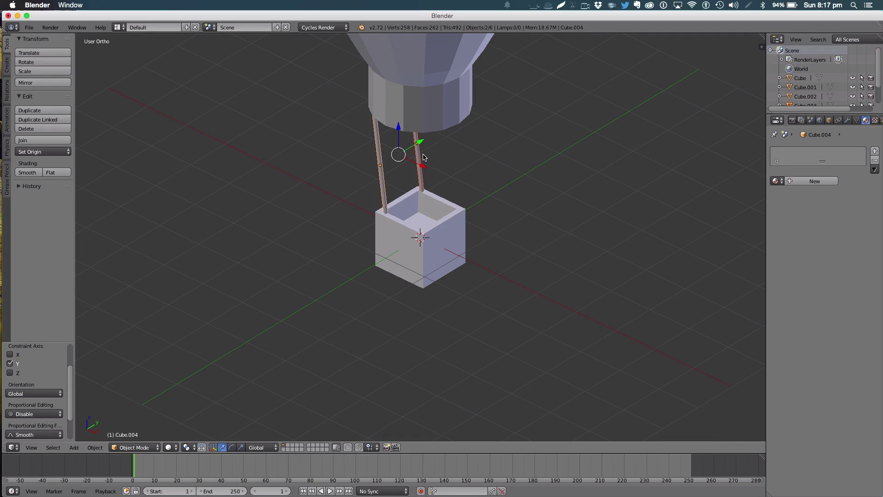
- Try rotating the copied rods 90 degrees about the Y axis and undo the rotation
key("r")
key("y")
key("9")
key("0")
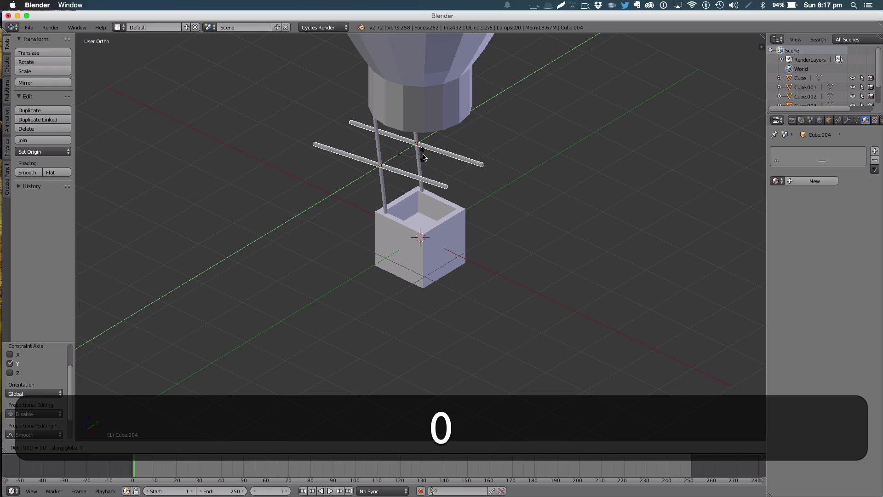
key("super+Return")
key("super+z")
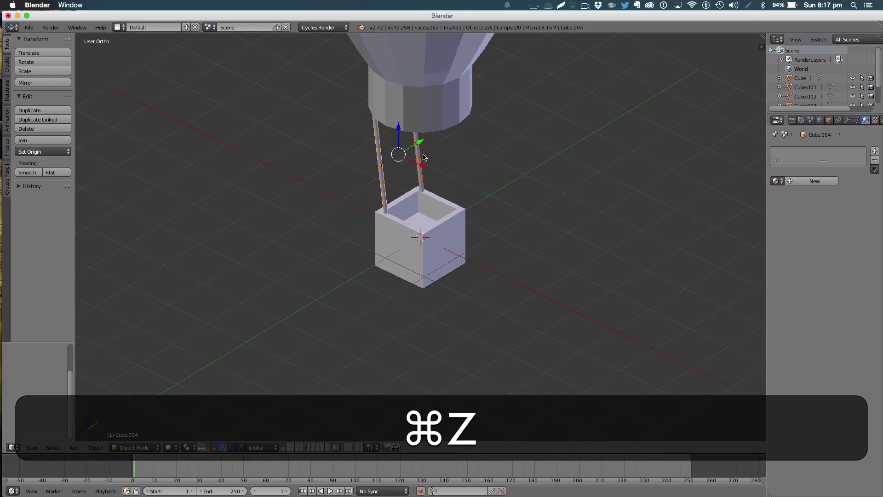
- Move the copied rod pair along X to the basket's opposite side and rotate it 180 degrees about the Y axis
key("shift+d")
key("x")
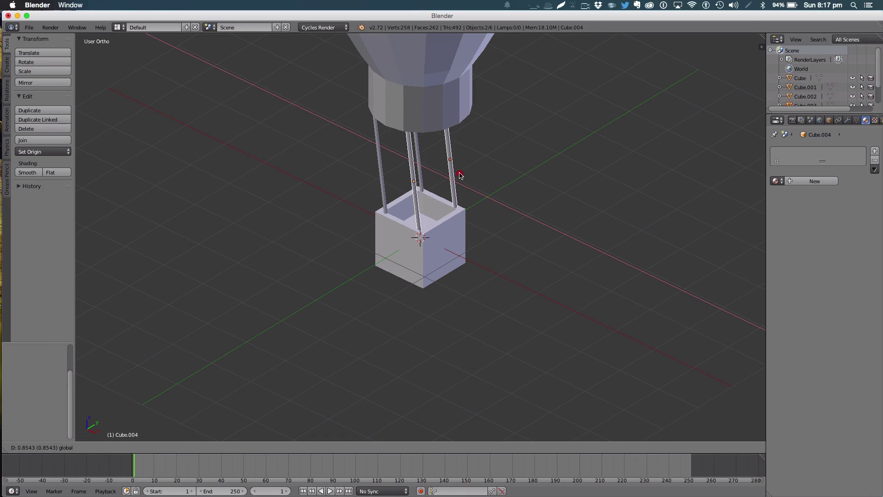
left_click(462, 175)
key("r")
type("y")
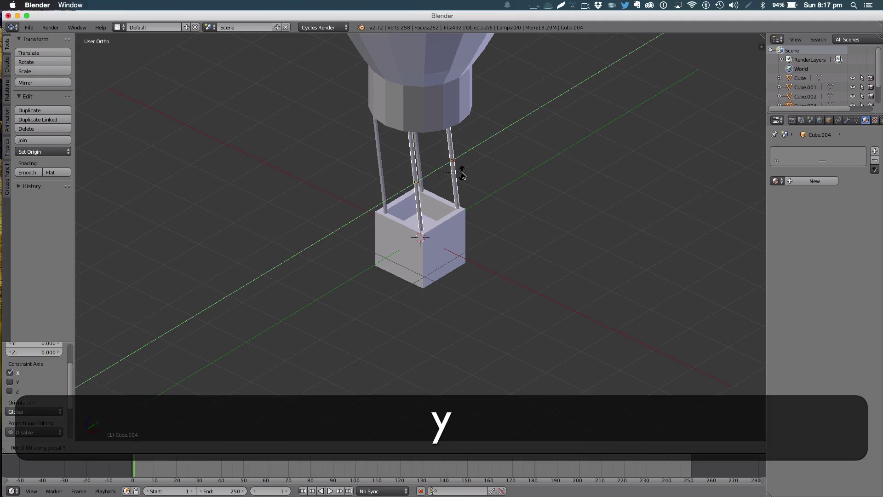
type("80")
key("Return")
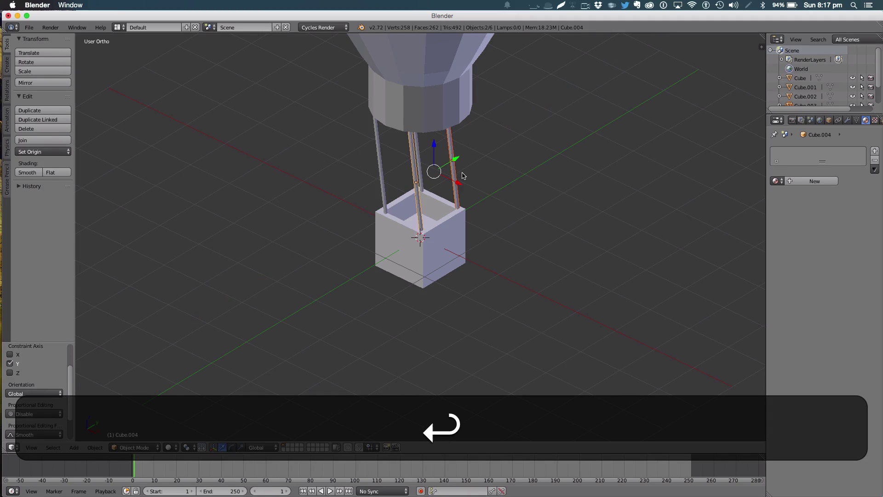
- Try rotating the copied rods by 90 degrees and by 45 degrees about the Y axis, undoing both rotations
type("r90")
key("Return")
key("super+z")
key("r")
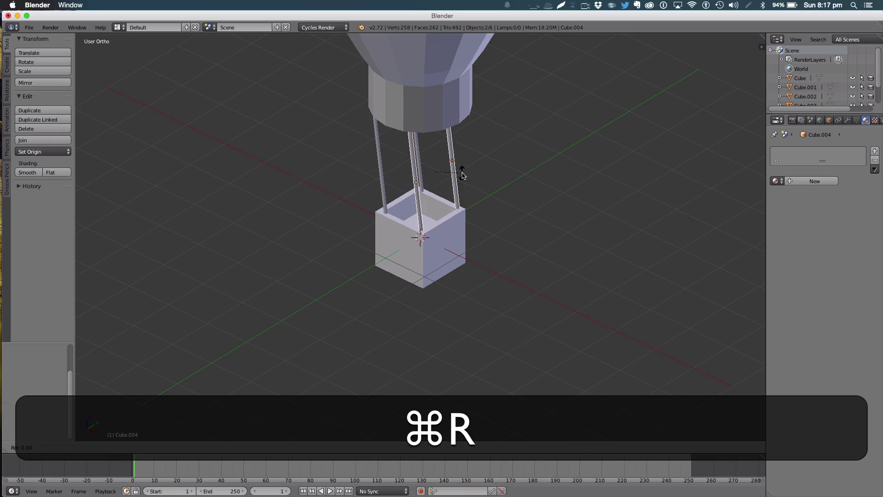
key("y")
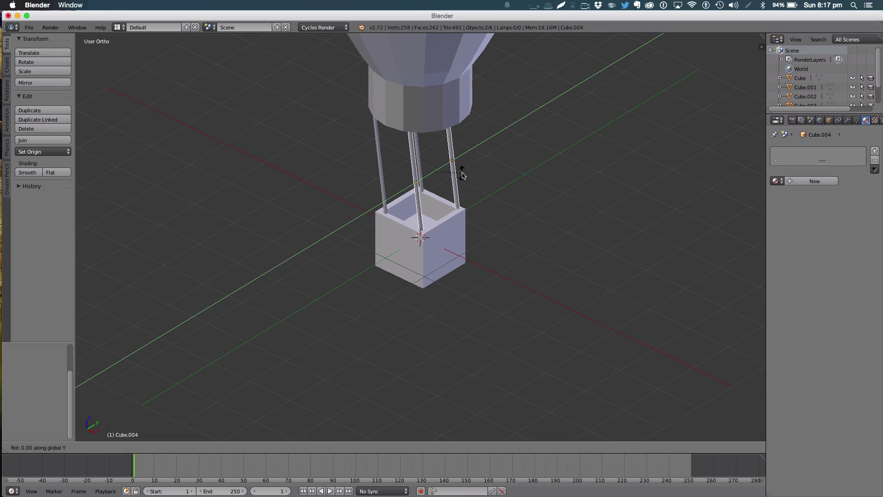
left_click(463, 175)
middle_click_drag(561, 184, 600, 159)
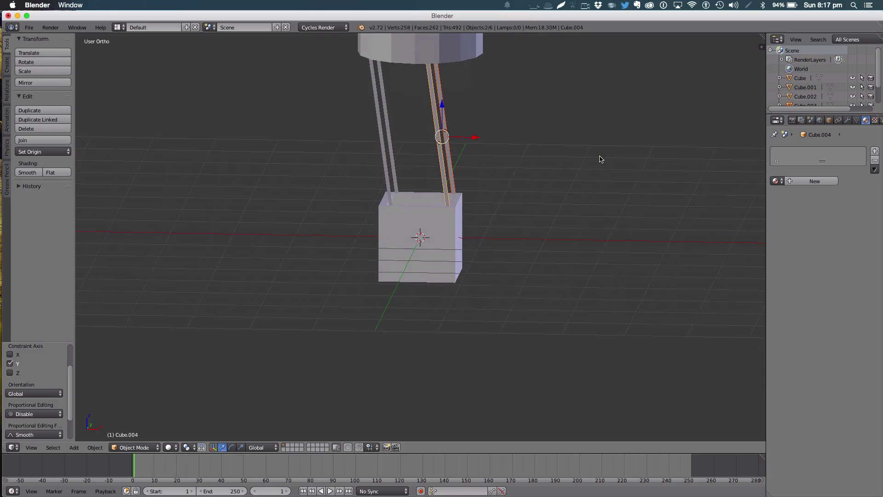
type("ry")
type("45")
key("super+Return")
key("super+z")
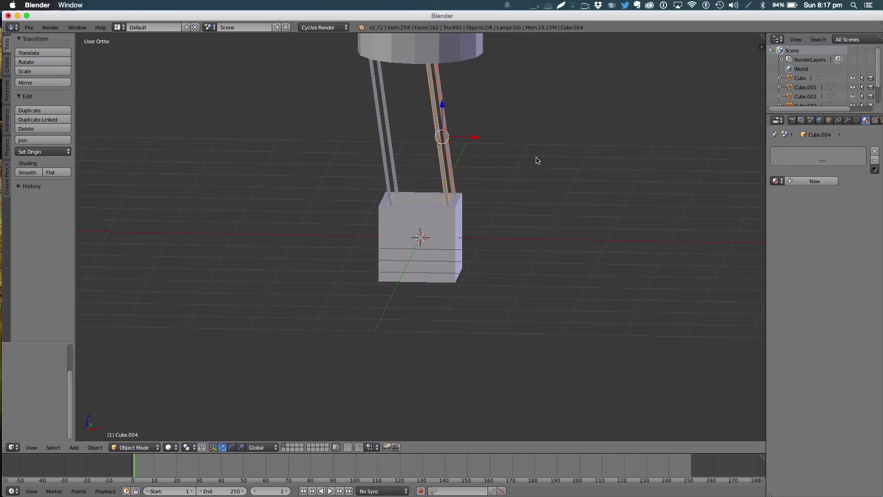
- In front view, rotate the copied rods about Y so their upper ends lean outward, and move them outward along X
key("1")
scroll(541, 194, "down", 3)
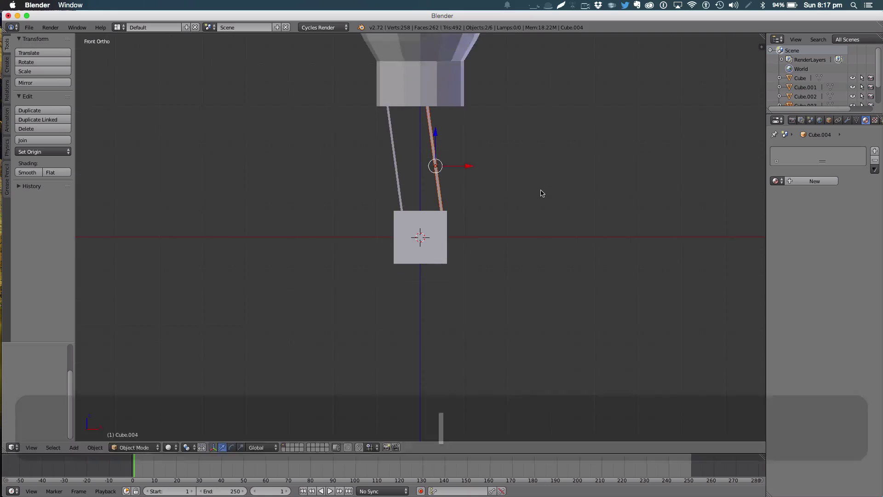
key("r")
key("y")
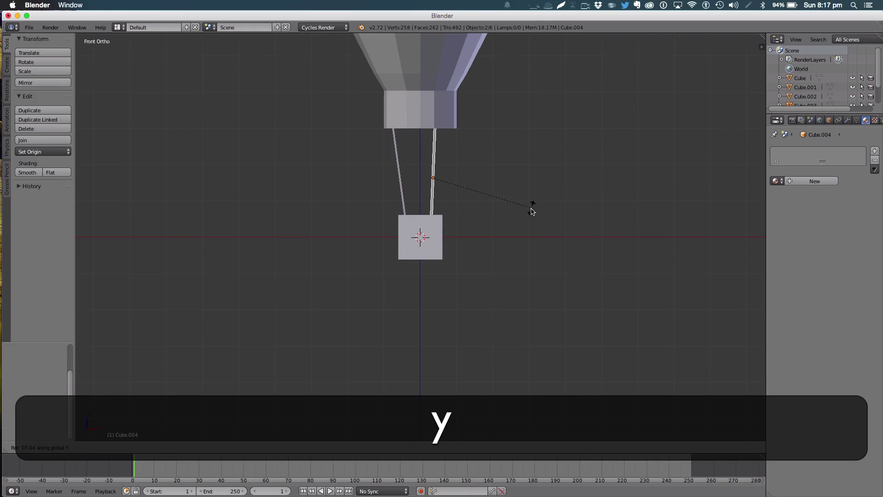
left_click(516, 218)
left_click_drag(468, 179, 482, 184)
middle_click_drag(482, 184, 531, 216)
left_click_drag(477, 193, 476, 193)
- Fine-tune the copied rods' Y rotation and X position between the neck and the basket's rim, and deselect everything
key("r")
key("y")
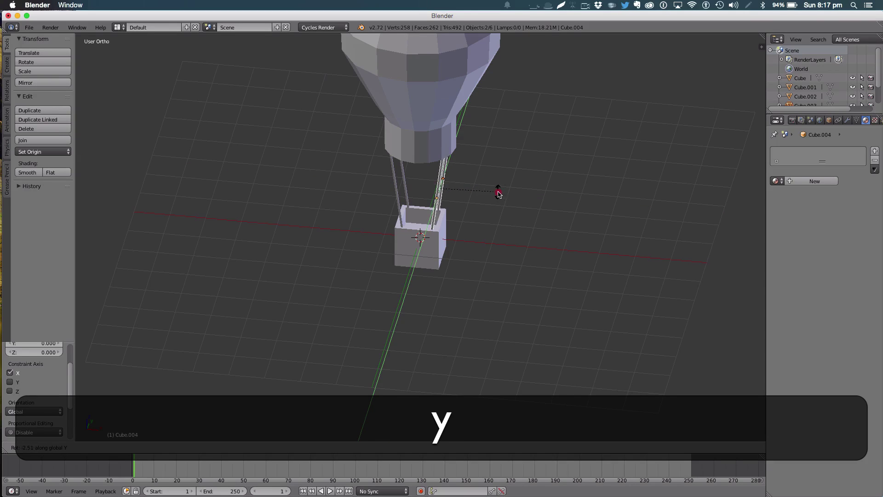
left_click(498, 193)
left_click_drag(475, 192, 478, 192)
middle_click_drag(507, 193, 418, 197)
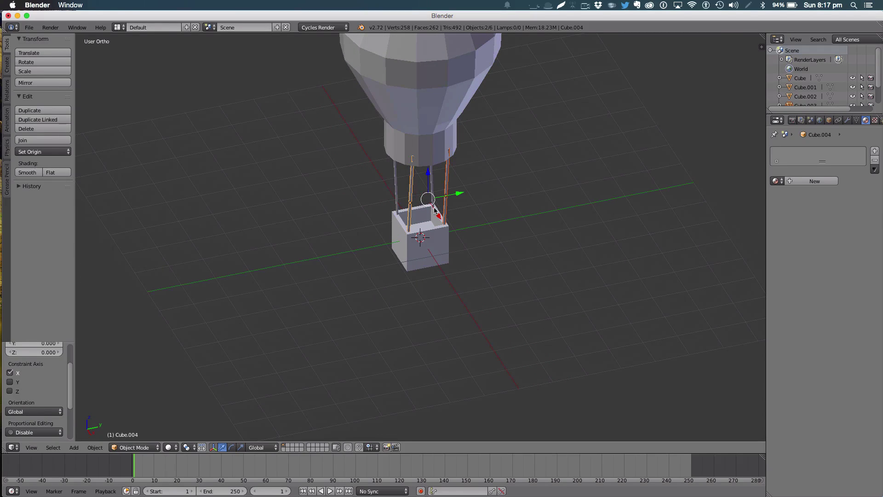
left_click_drag(438, 214, 438, 212)
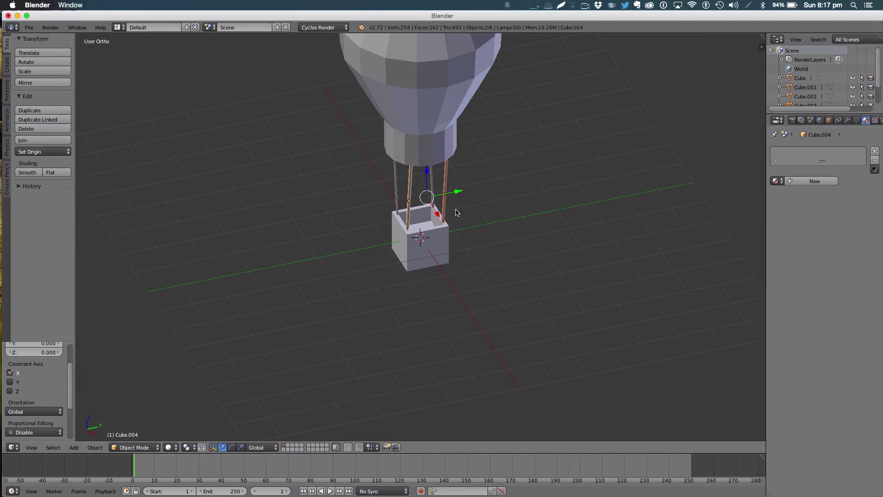
key("a")
key("0")
key("1")
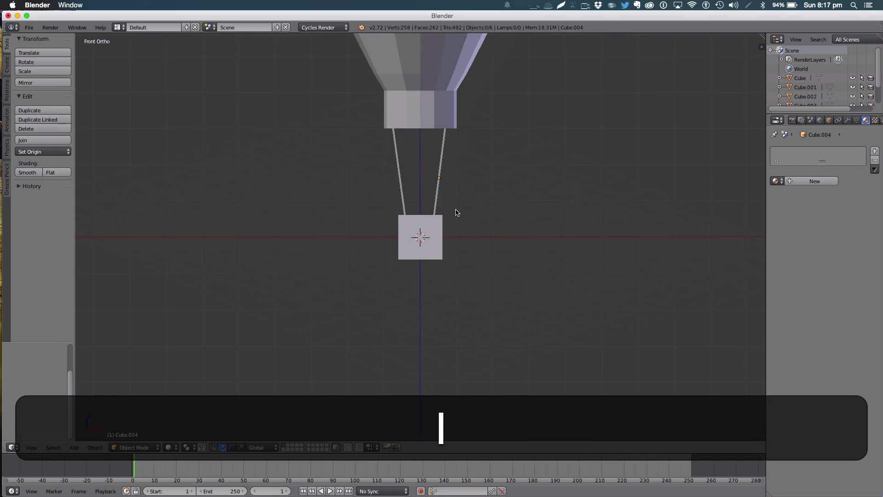
- Select the balloon envelope and expand the additional settings of its Main material
scroll(457, 212, "down", 5)
scroll(455, 210, "up", 3)
right_click(435, 161)
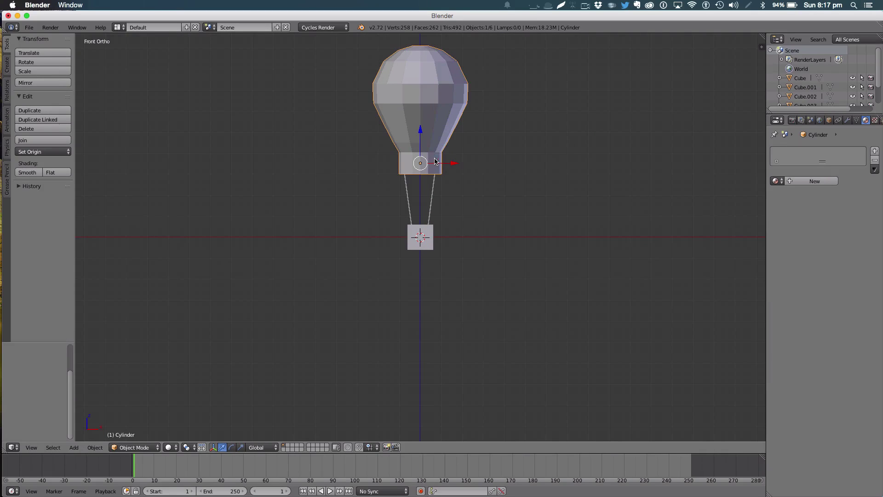
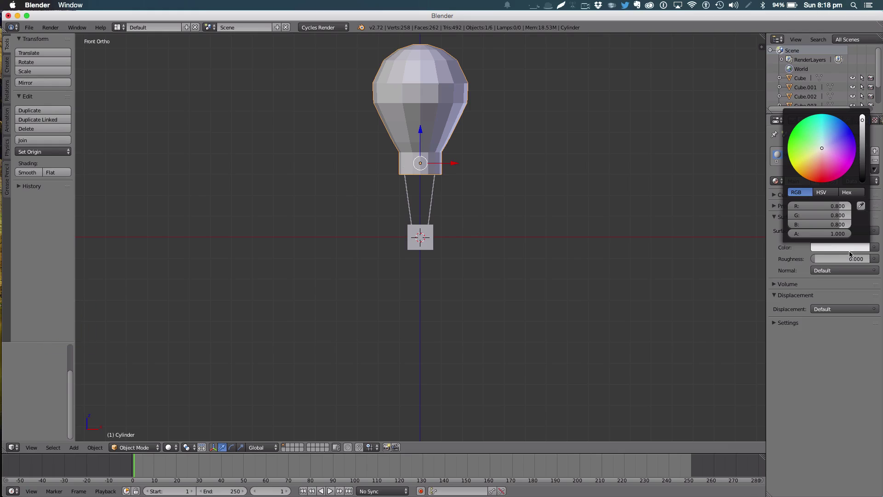
left_click(790, 323)
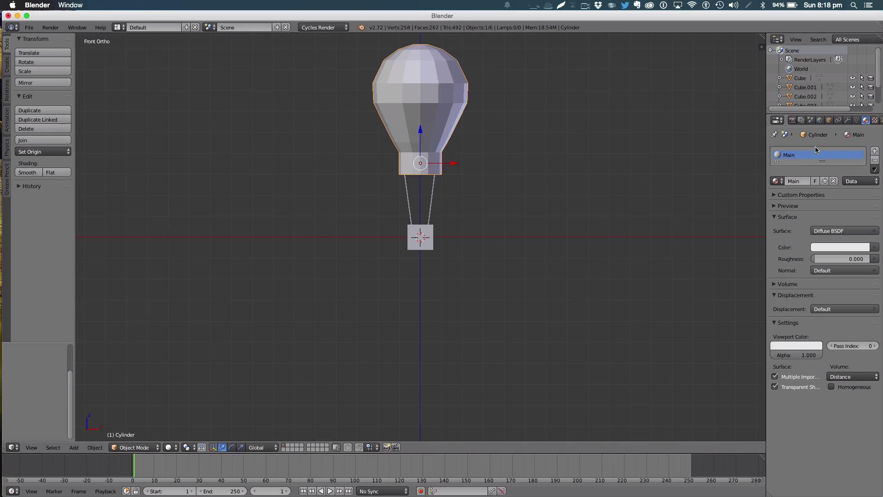
- Add a second material slot to the envelope and create a new material named Red in it
left_click(875, 151)
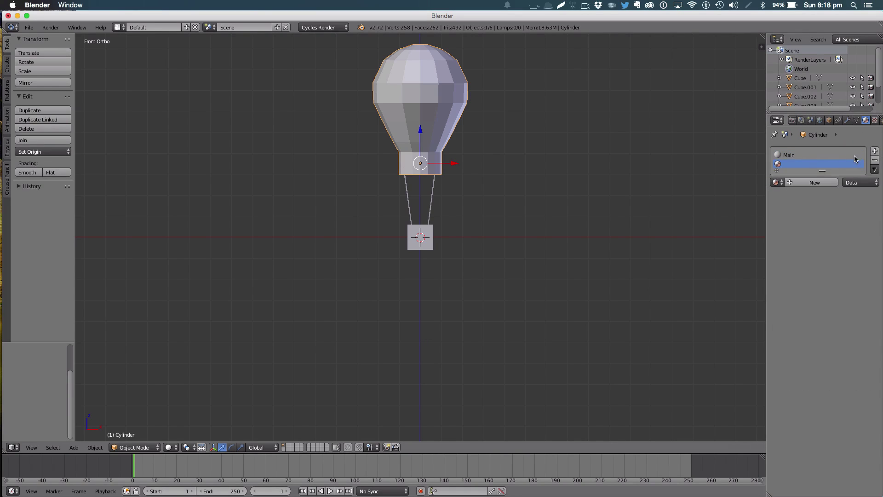
left_click(785, 183)
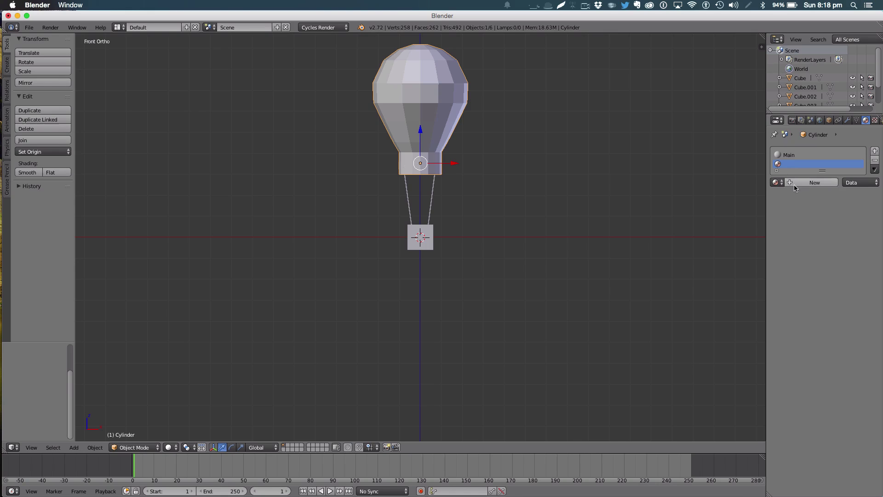
left_click(800, 183)
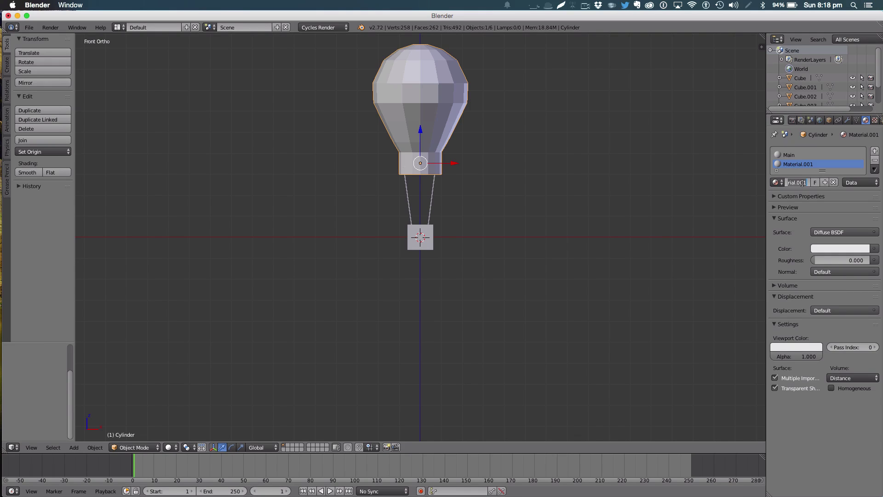
type("Red")
key("Return")
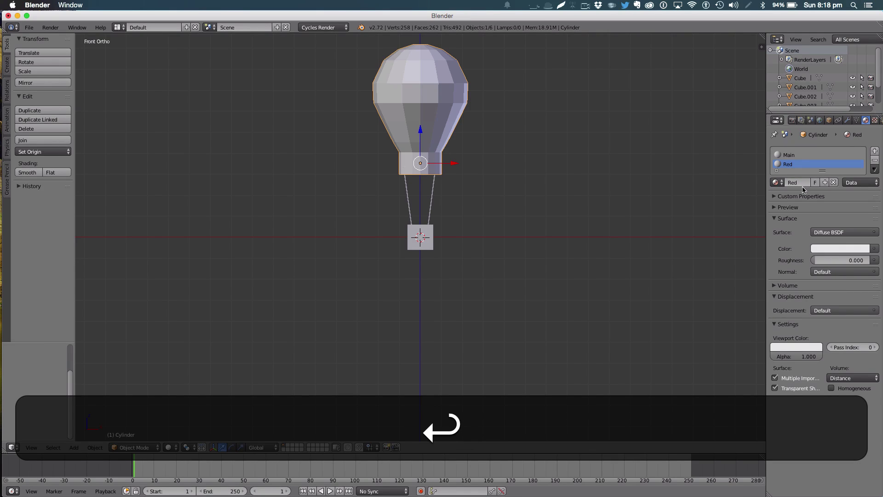
- Set the Red material's diffuse color to red and sample that same red for its viewport color
left_click(854, 246)
left_click(821, 178)
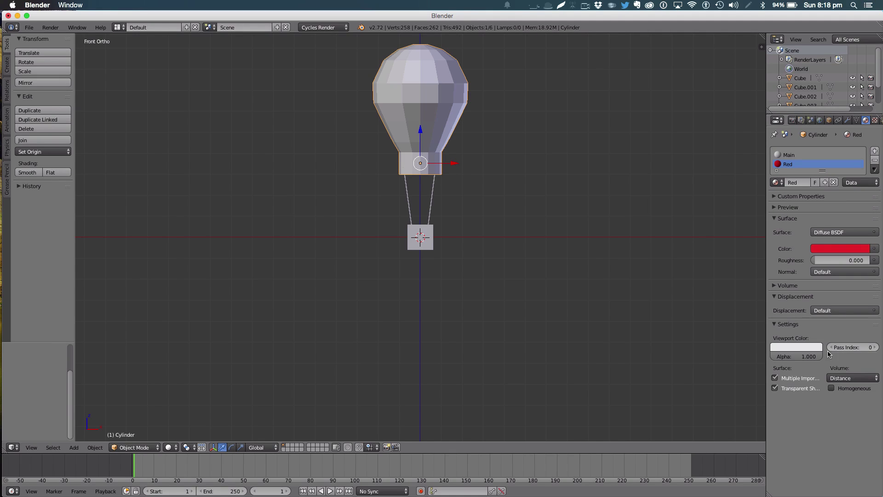
left_click(814, 348)
left_click(811, 347)
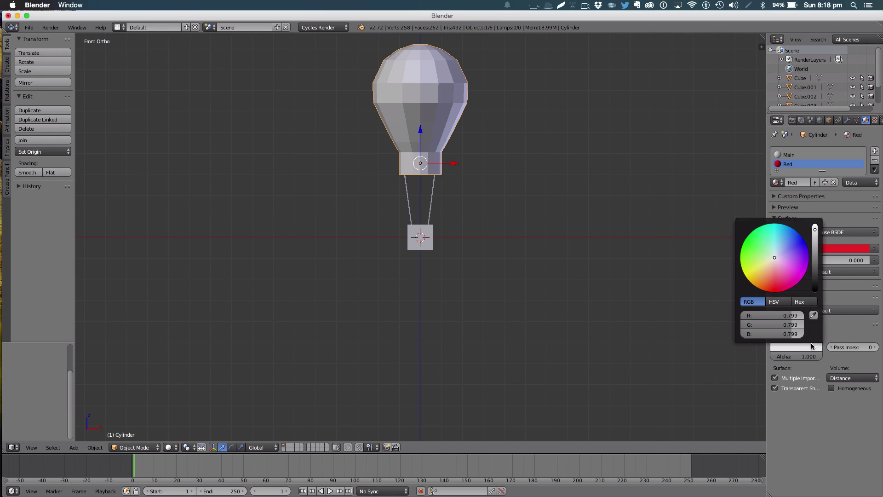
left_click(813, 313)
left_click(817, 248)
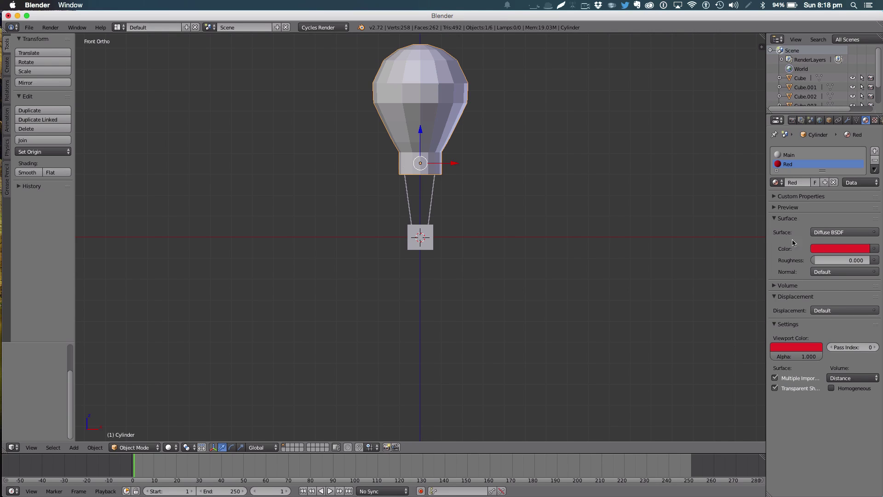
scroll(524, 191, "up", 1)
scroll(516, 188, "down", 2)
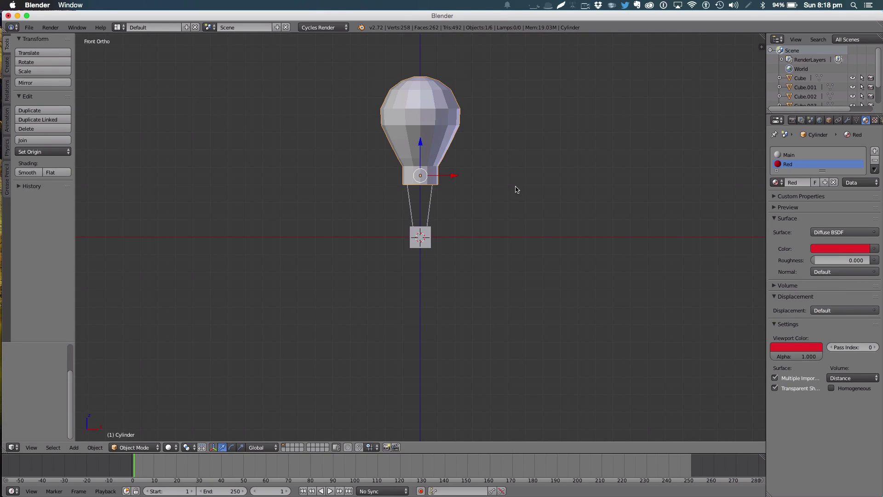
- Enter edit mode on the envelope and, from the top in wireframe, circle-select four alternating vertical strips of faces starting beside the Y axis
key("Tab")
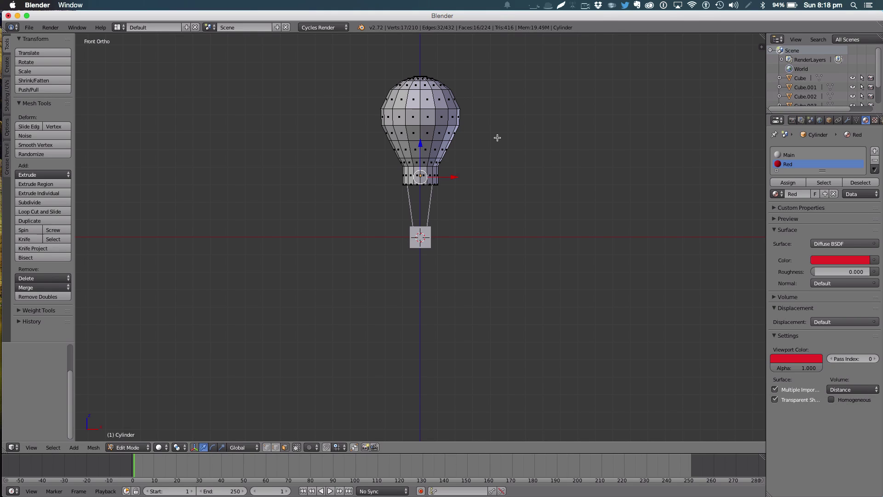
key("7")
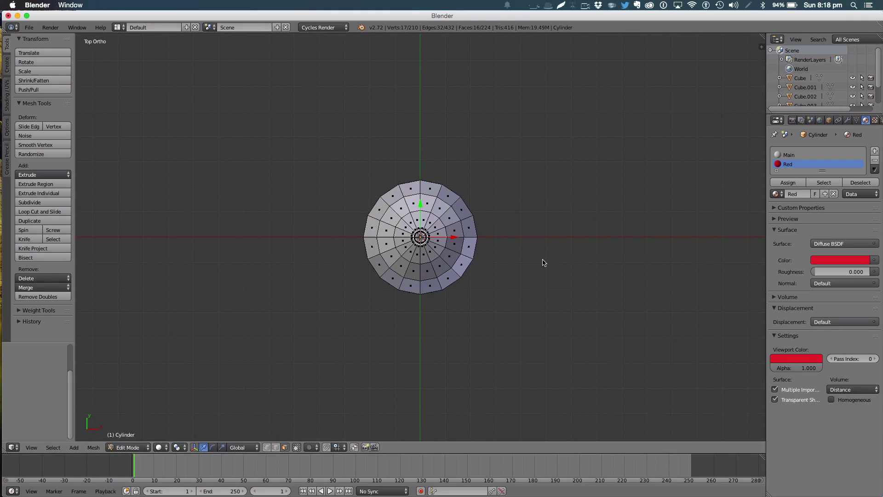
key("z")
scroll(532, 259, "up", 2)
key("a")
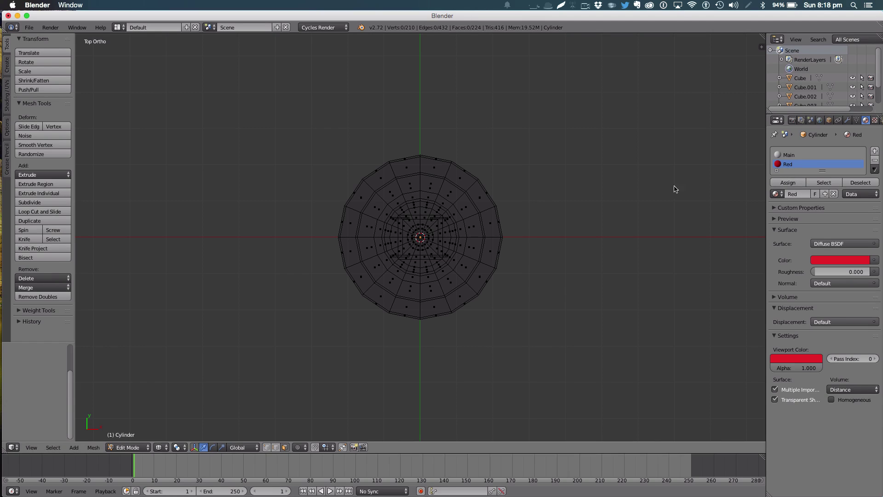
key("c")
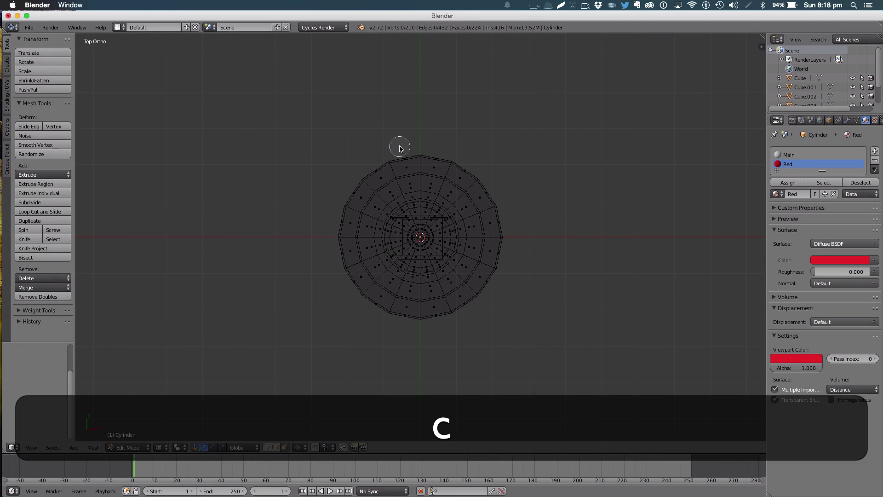
left_click_drag(400, 147, 417, 220)
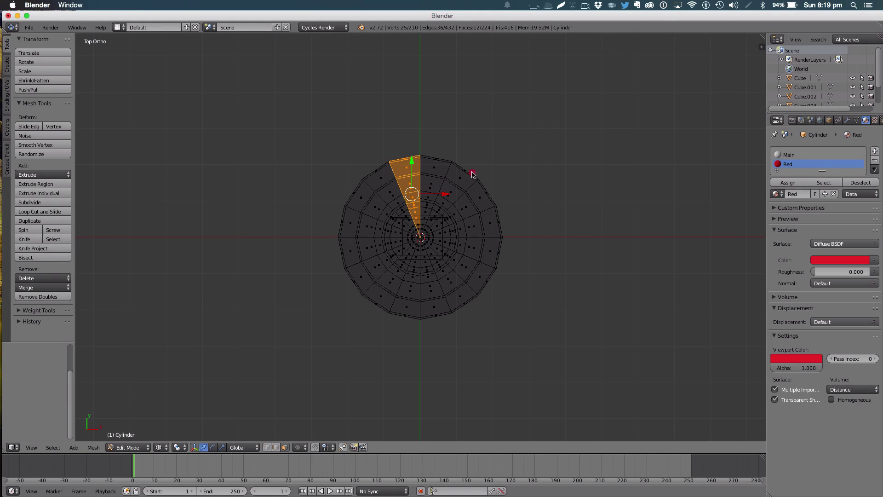
left_click_drag(465, 172, 434, 219)
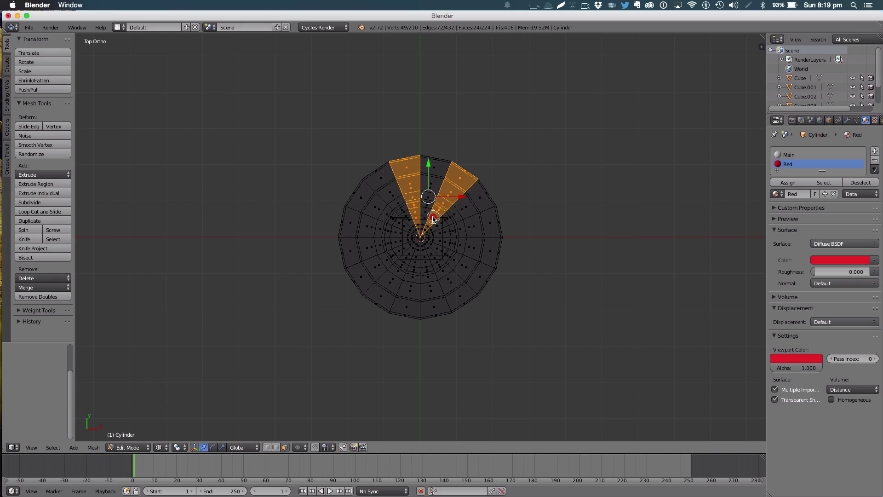
left_click(498, 222)
left_click_drag(498, 221, 445, 234)
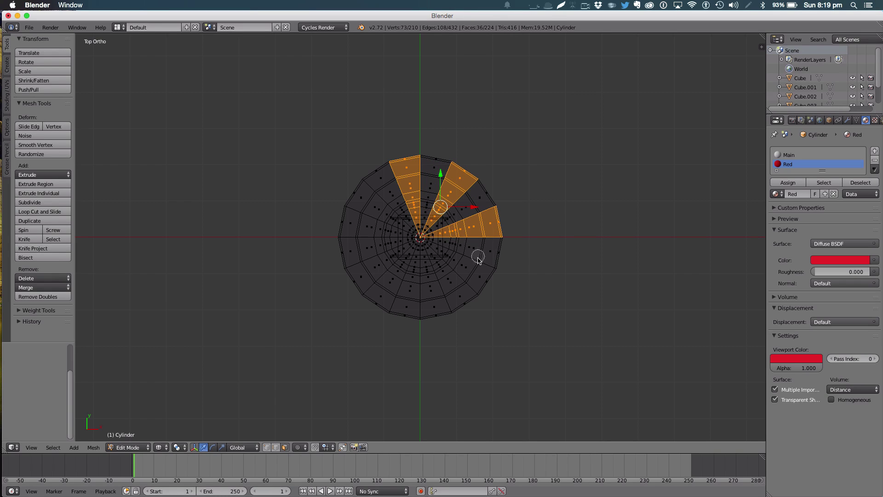
mouse_move(490, 279)
left_mouse_down()
mouse_move(431, 247)
mouse_move(439, 258)
left_mouse_up()
key("Escape")
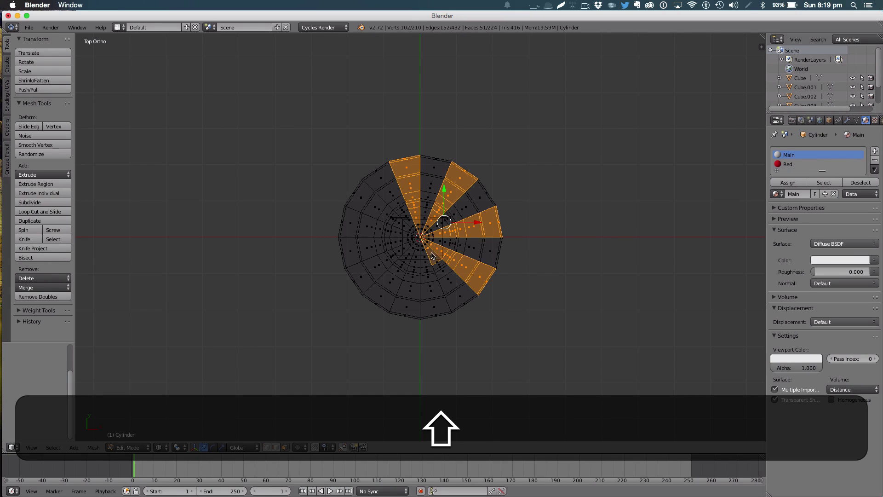
- Deselect the stray faces near the center and circle-select the remaining alternating strips around the envelope
right_click(431, 255, "shift")
right_click(430, 250, "shift")
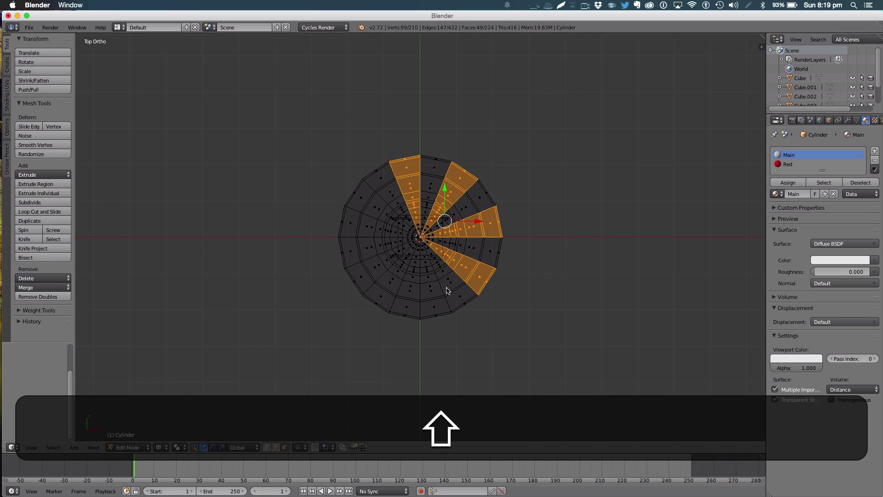
key("x")
key("c")
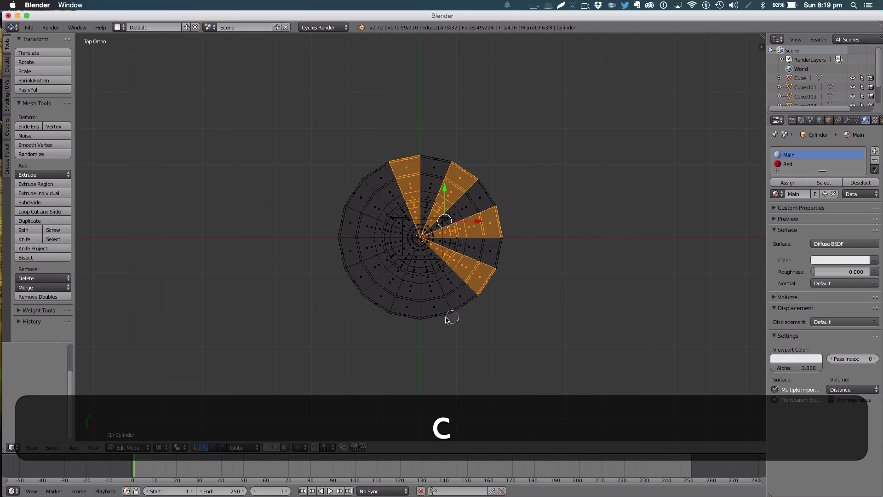
mouse_move(445, 318)
left_mouse_down()
mouse_move(435, 317)
mouse_move(425, 259)
left_mouse_up()
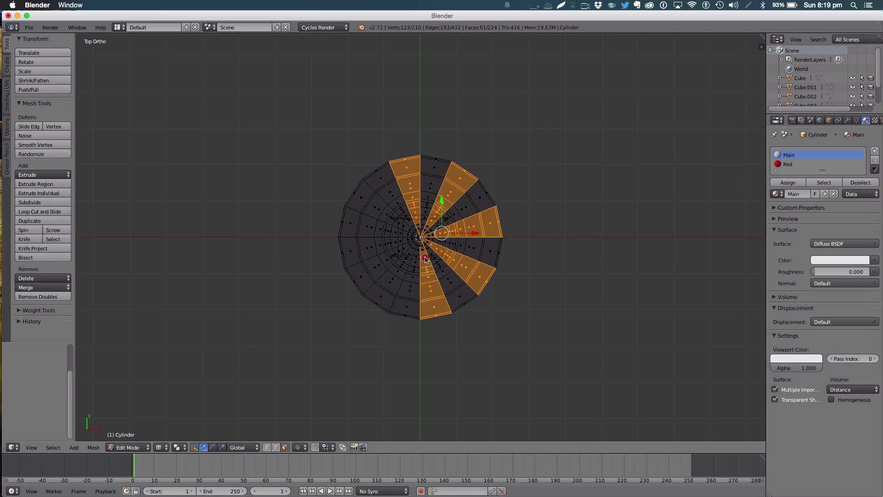
left_click_drag(371, 309, 410, 257)
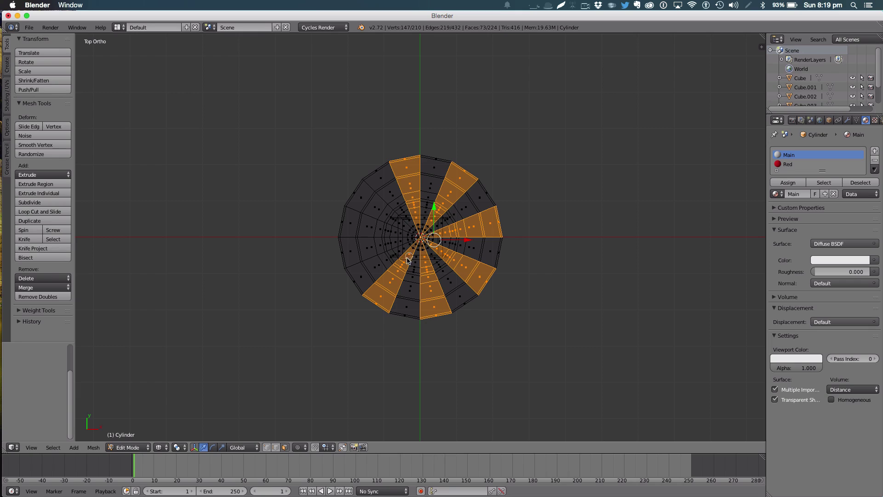
left_click_drag(337, 257, 399, 244)
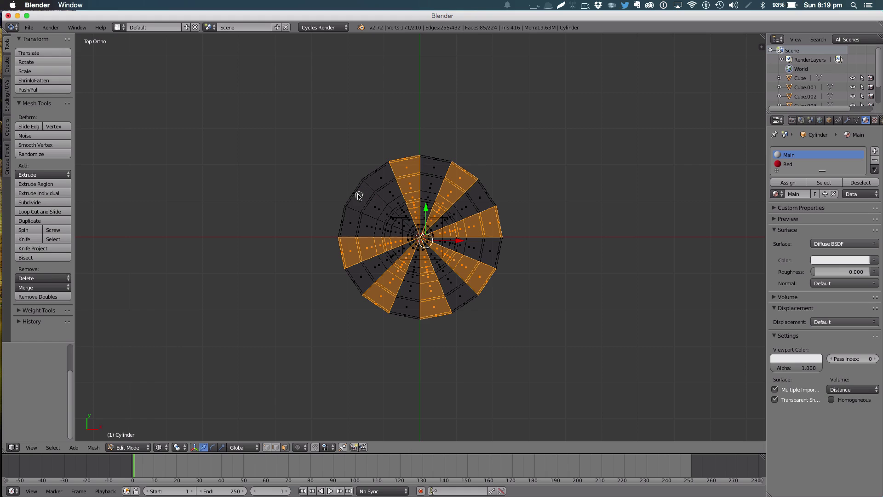
left_click_drag(359, 196, 406, 227)
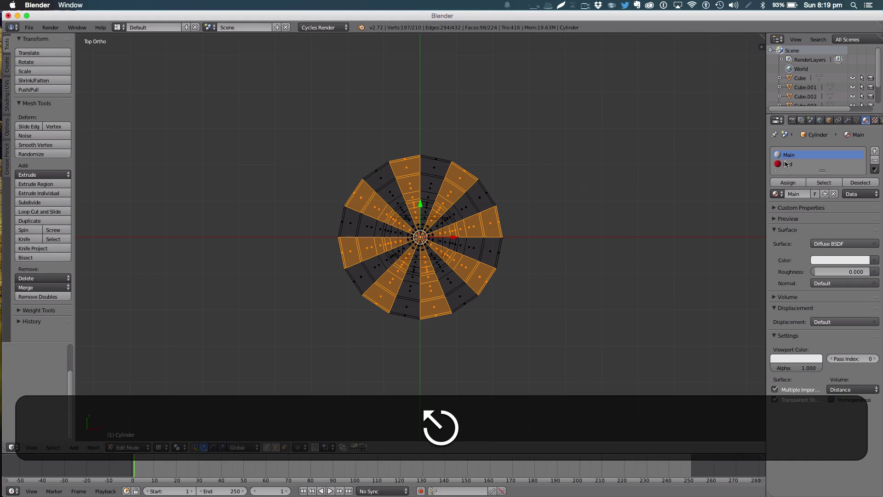
- Assign the Red material to the selected strips and return to solid shading
left_click(787, 164)
left_click(788, 182)
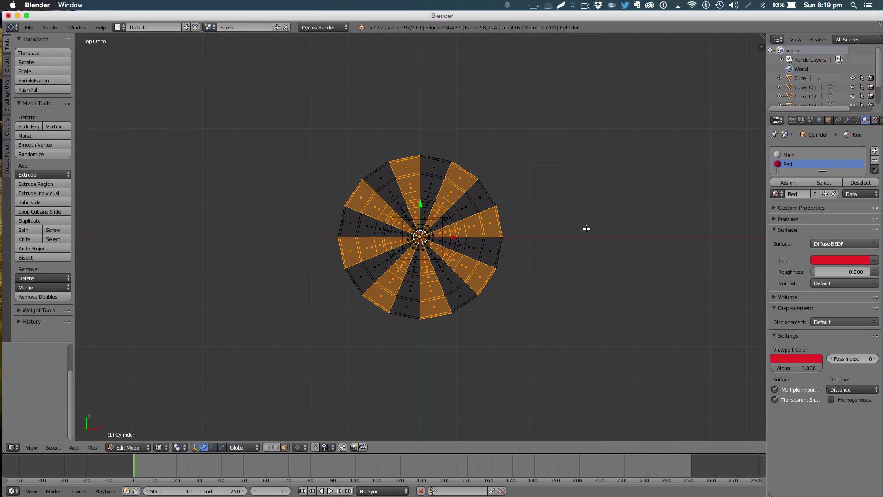
key("z")
mouse_move(583, 230)
middle_mouse_down()
mouse_move(584, 158)
mouse_move(546, 148)
mouse_move(497, 156)
mouse_move(463, 130)
mouse_move(670, 156)
mouse_move(469, 150)
mouse_move(610, 148)
mouse_move(654, 126)
mouse_move(591, 110)
mouse_move(493, 140)
mouse_move(502, 227)
middle_mouse_up()
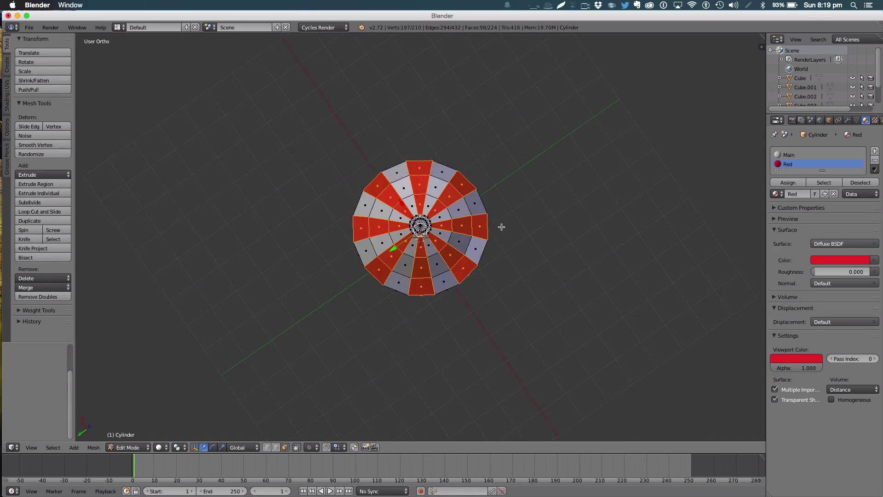
- Select only the ring of faces at the envelope's crown, assign the Red material to it, and return to object mode
key("a")
key("c")
left_click(421, 226)
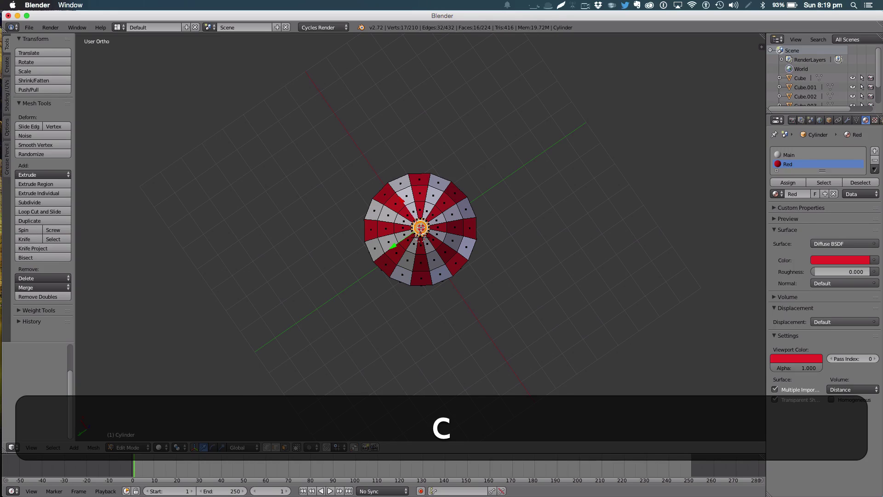
key("Escape")
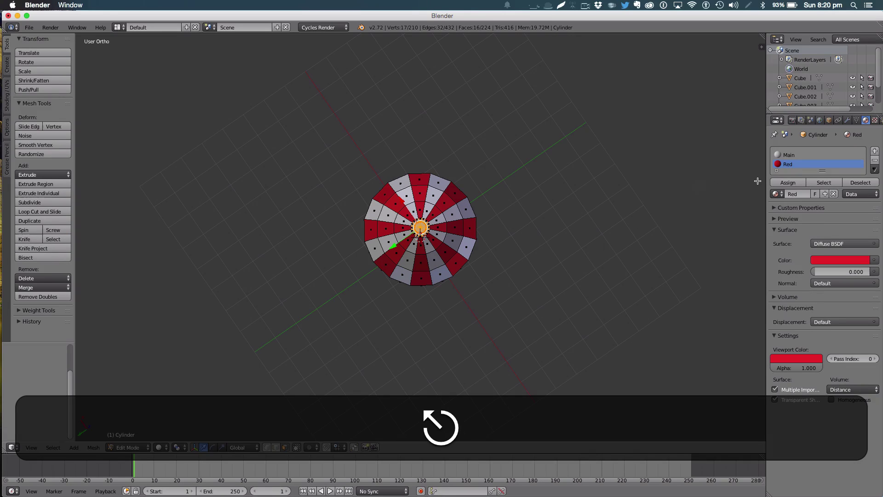
left_click(787, 183)
key("Tab")
middle_click_drag(542, 221, 561, 144)
scroll(610, 134, "up", 5)
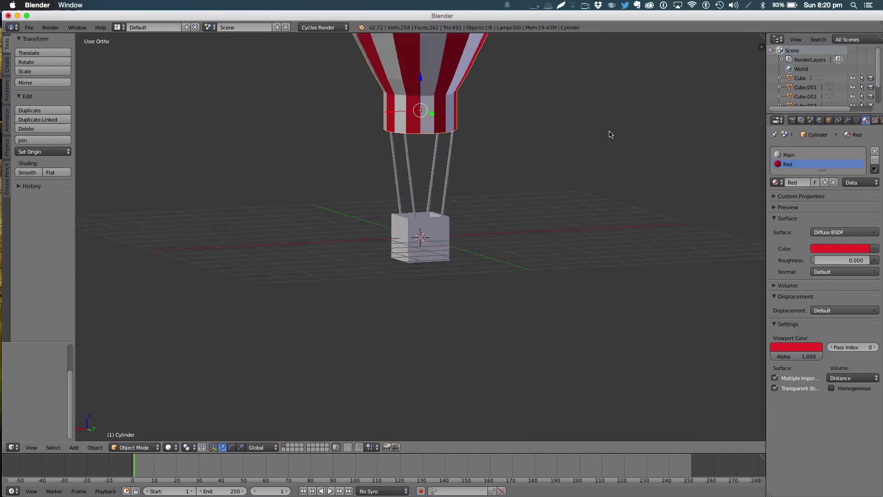
scroll(577, 134, "up", 3)
scroll(578, 134, "down", 6)
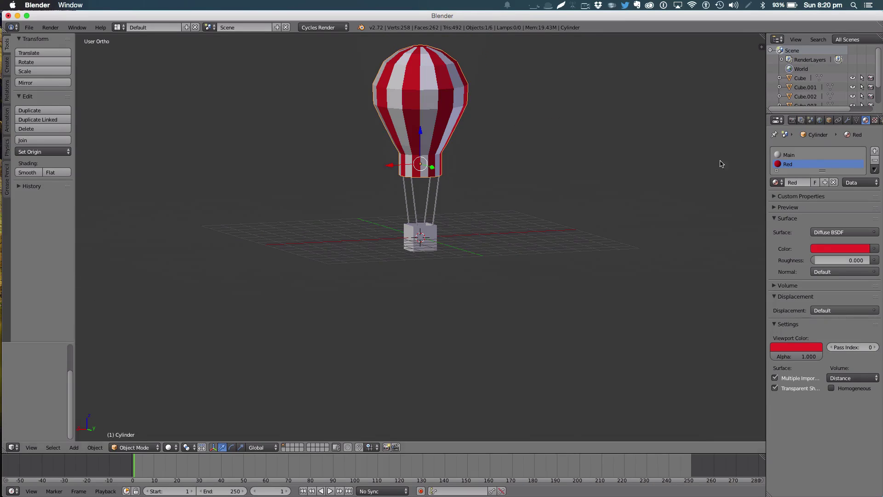
- Try a Decimate modifier on the envelope with a collapse ratio of about 0.8, and remove it
left_click(847, 120)
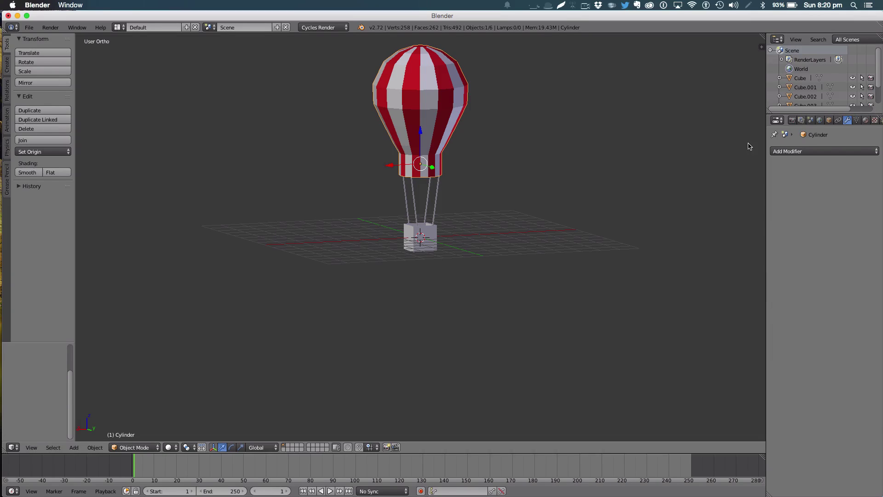
left_click(838, 153)
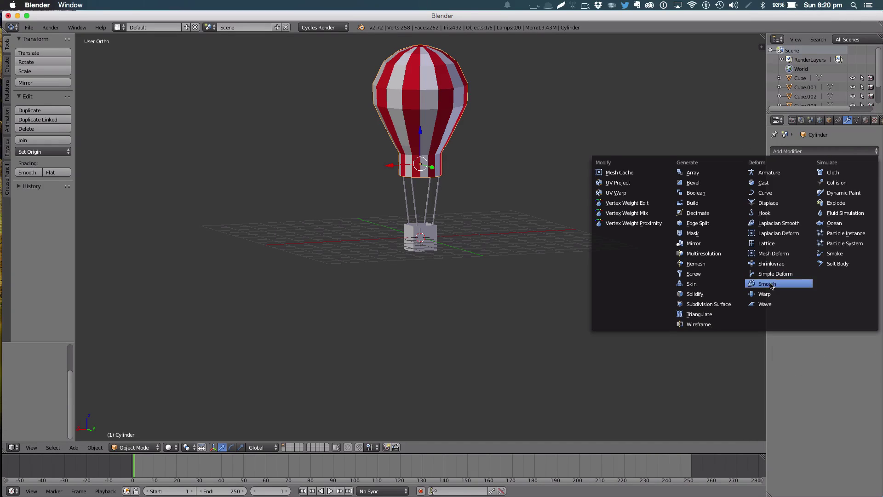
left_click(698, 214)
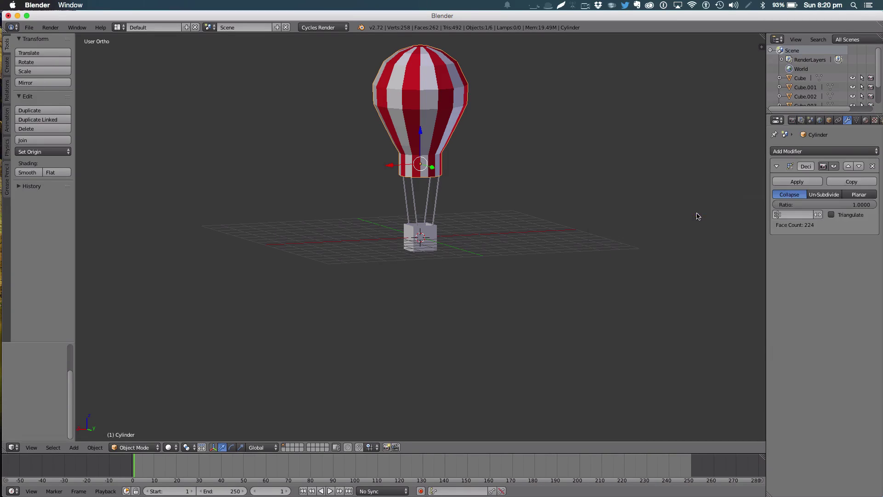
left_click_drag(837, 206, 819, 206)
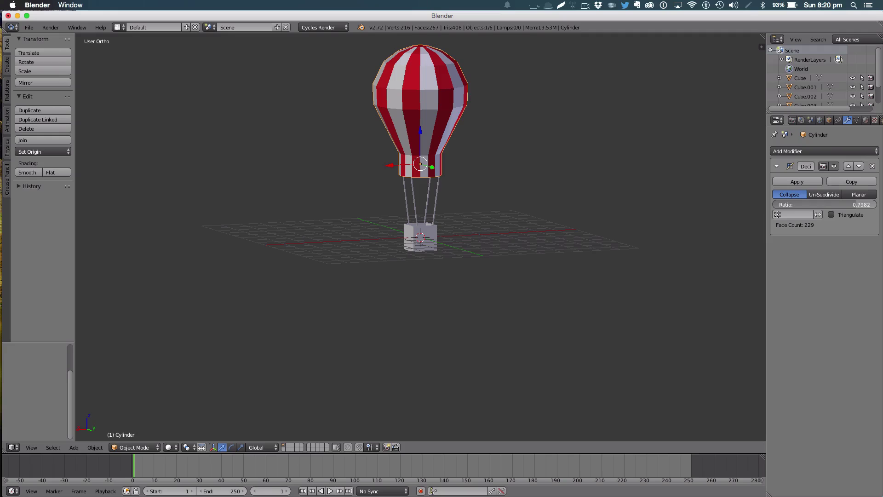
middle_click_drag(604, 148, 661, 203)
left_click_drag(795, 205, 805, 205)
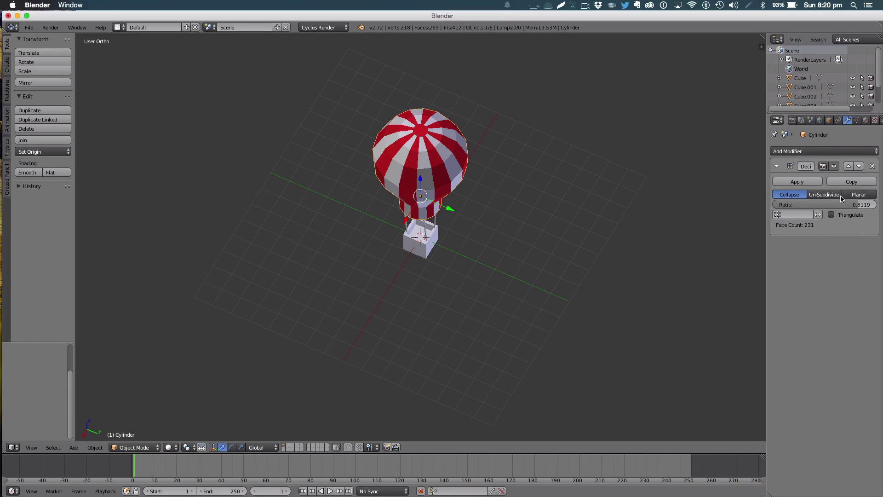
left_click(873, 166)
- Add a Simple Deform modifier to the envelope and set its Twist angle to 62°
left_click(824, 151)
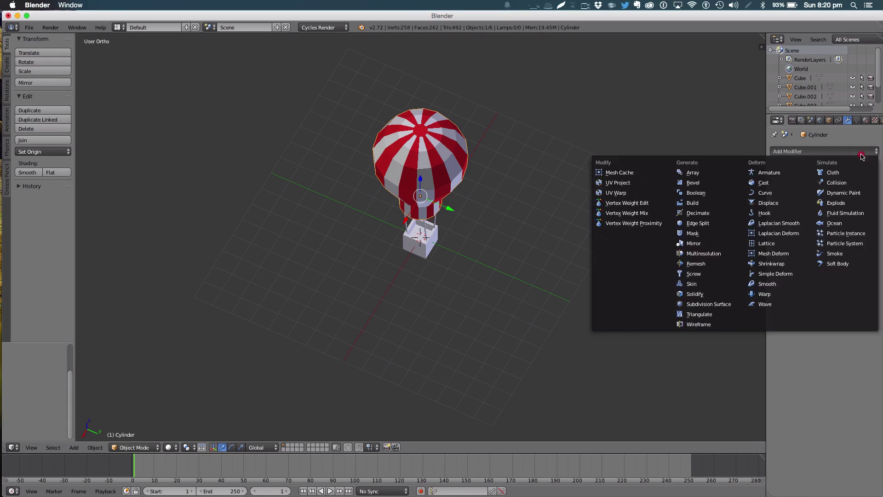
left_click(789, 275)
middle_click_drag(641, 253, 629, 213)
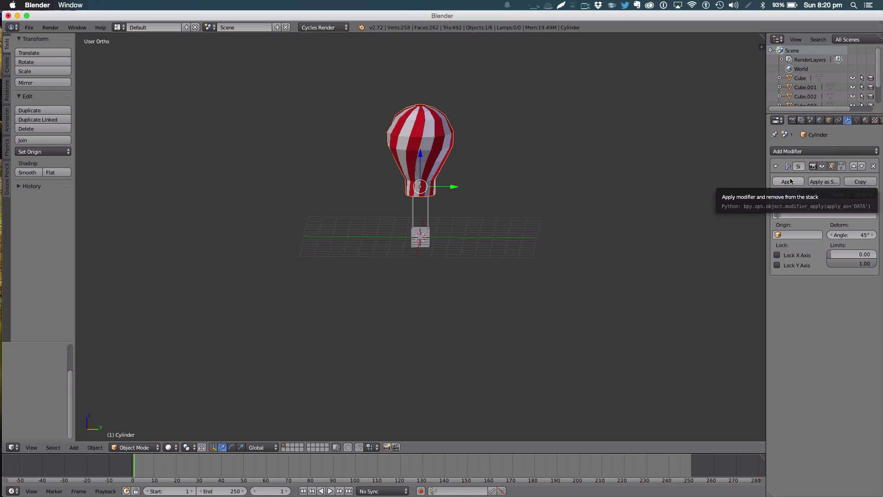
mouse_move(842, 237)
left_mouse_down()
mouse_move(799, 237)
mouse_move(849, 237)
left_mouse_up()
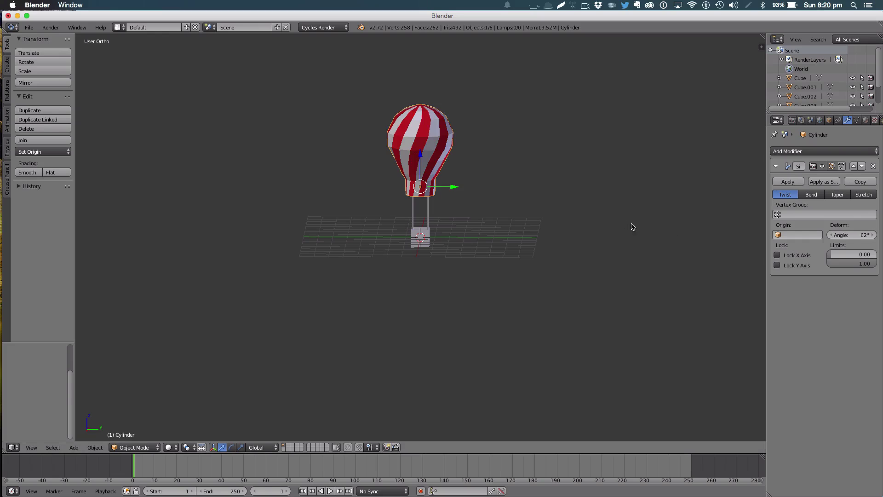
scroll(556, 229, "up", 4)
middle_click_drag(502, 197, 465, 199)
scroll(465, 195, "down", 4)
scroll(430, 209, "up", 5)
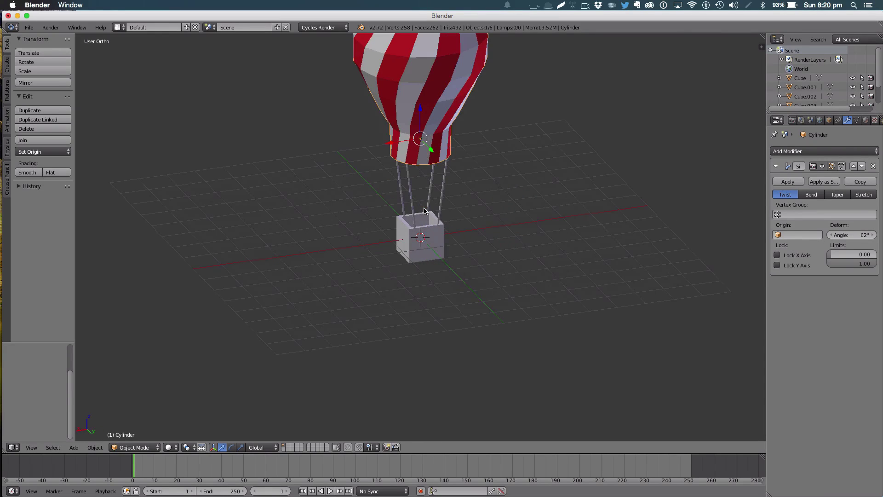
mouse_move(425, 210)
middle_mouse_down()
mouse_move(520, 207)
mouse_move(436, 198)
middle_mouse_up()
right_click(411, 191)
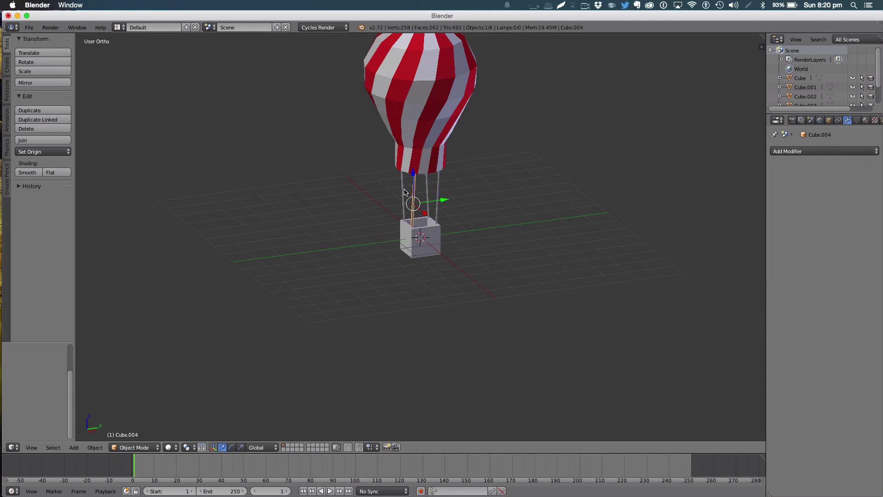
right_click(410, 191, "shift")
right_click(428, 185, "shift")
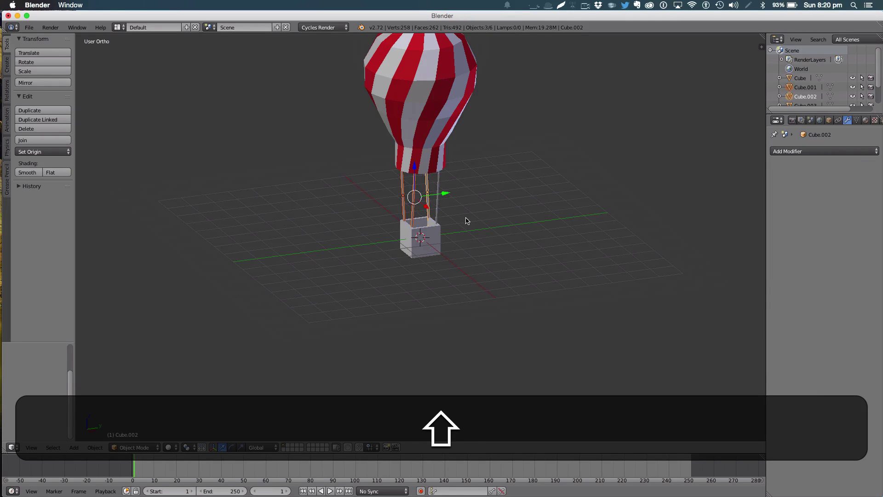
key("a")
- Enable nodes on the basket's material, set its diffuse color to a darkened orange-brown, and copy that color to its viewport color
right_click(439, 238)
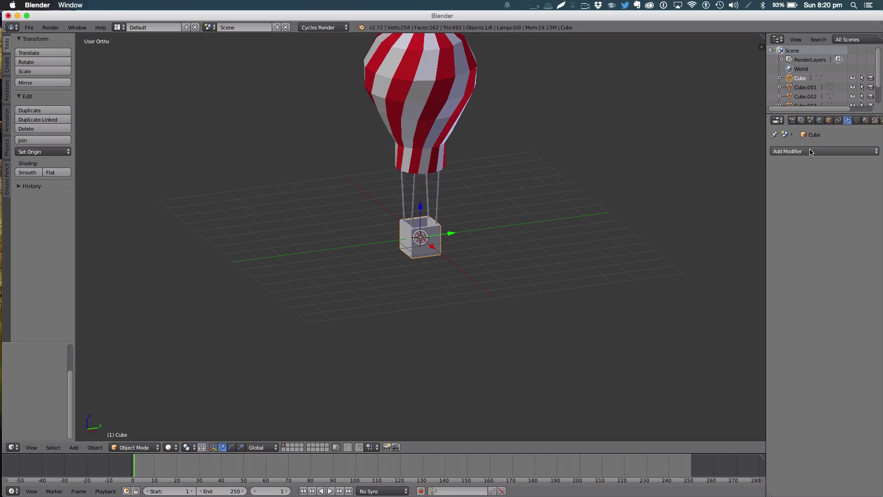
left_click(865, 120)
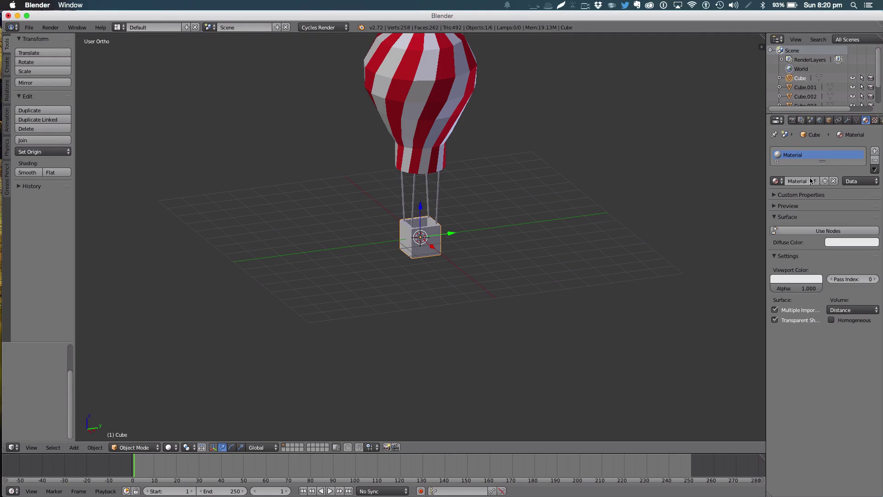
left_click(806, 230)
left_click(840, 247)
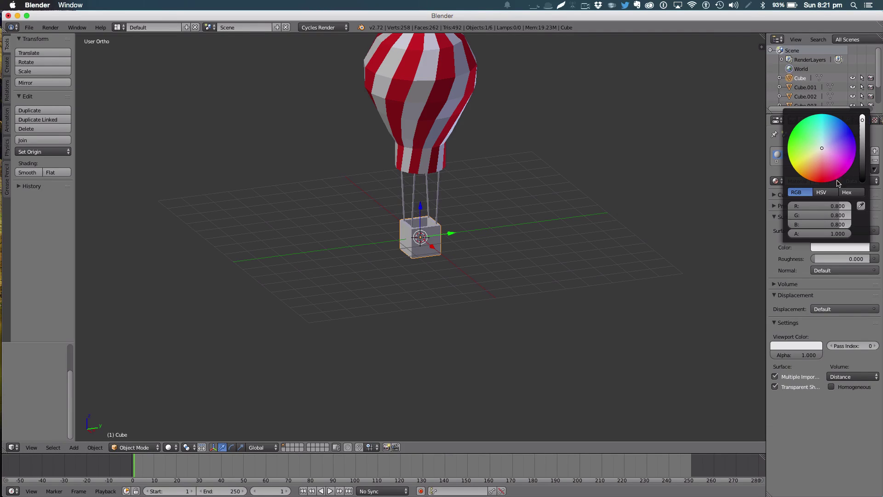
left_click(814, 173)
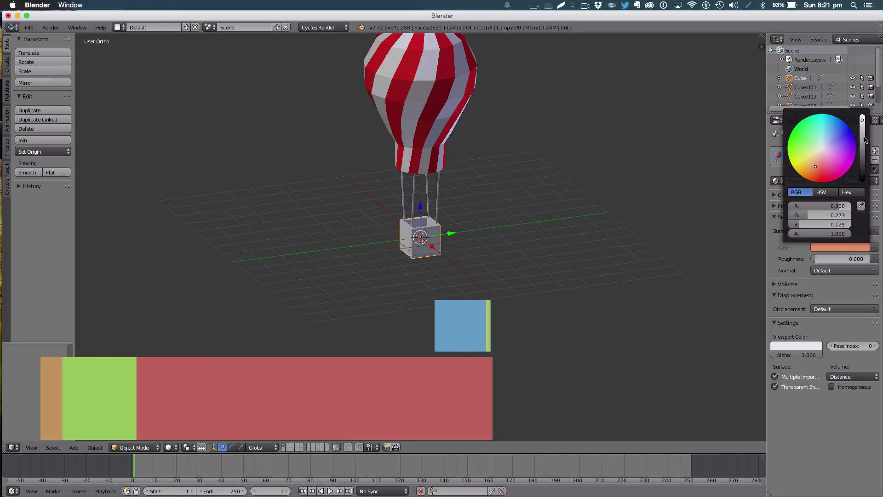
left_click_drag(862, 120, 861, 145)
left_click(795, 343)
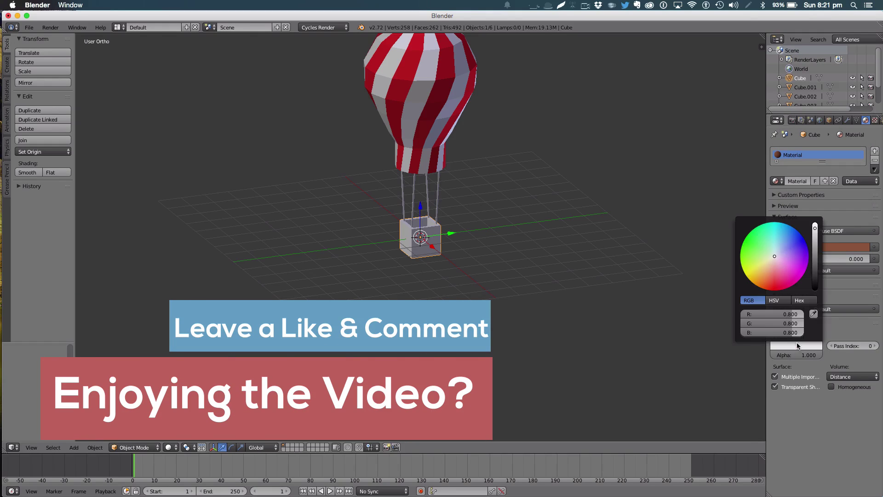
left_click(830, 248)
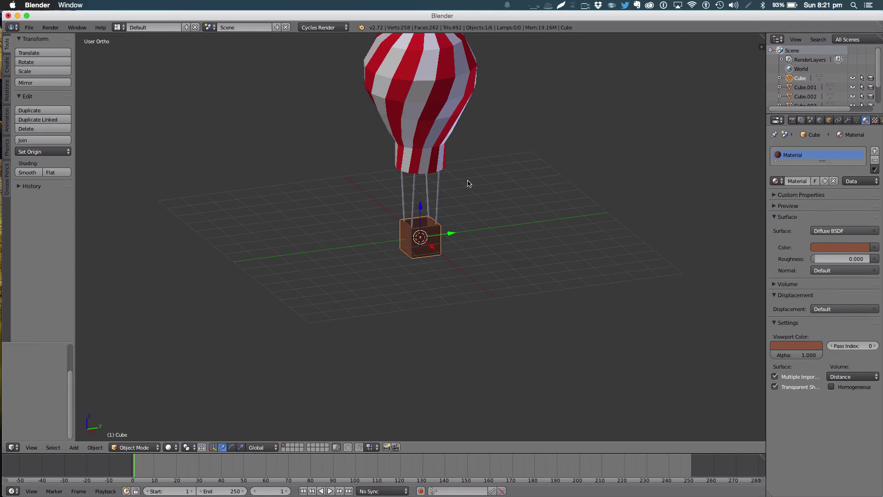
- Assign the existing Main material to one of the rods between the basket and the envelope, and clear the selection
scroll(460, 175, "up", 2)
right_click(452, 155)
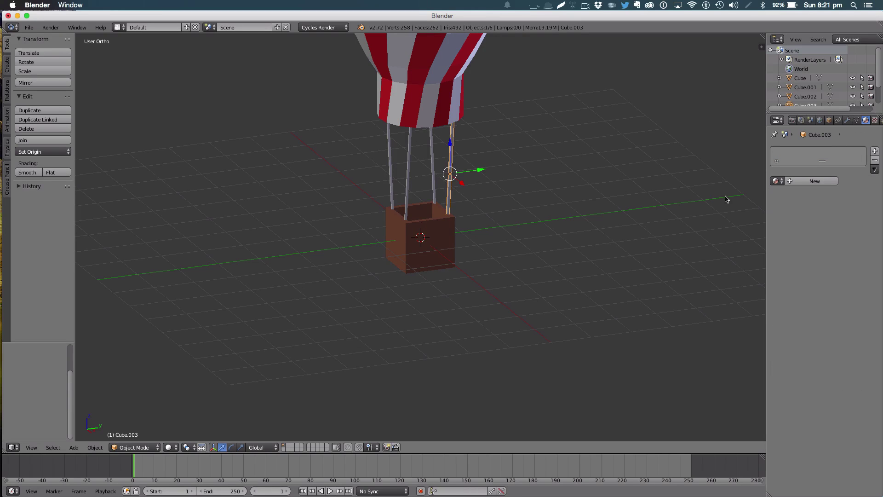
left_click(776, 180)
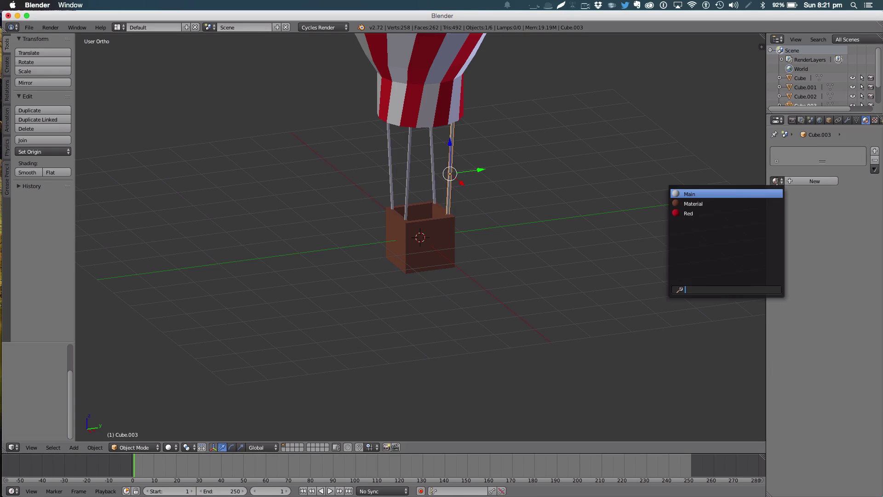
left_click(729, 195)
key("a")
- Link the Main material from that rod to the other three rods and deselect everything
right_click(434, 152)
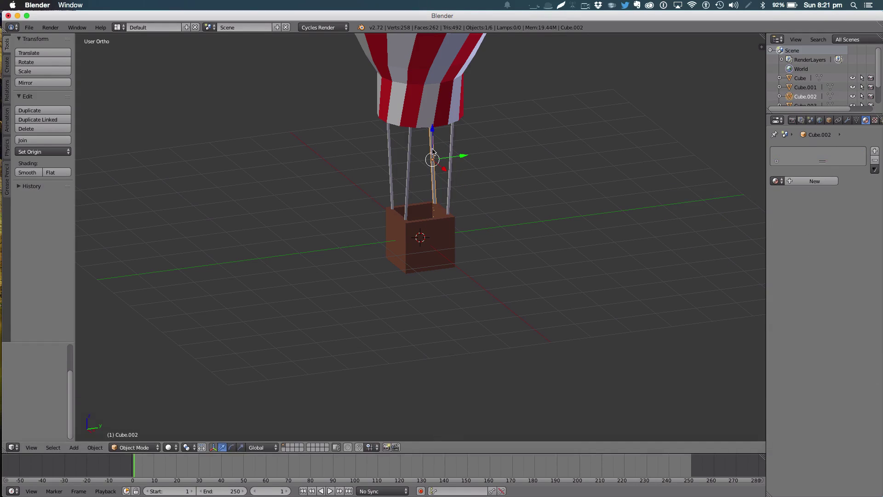
right_click(391, 155, "shift")
right_click(407, 179, "shift")
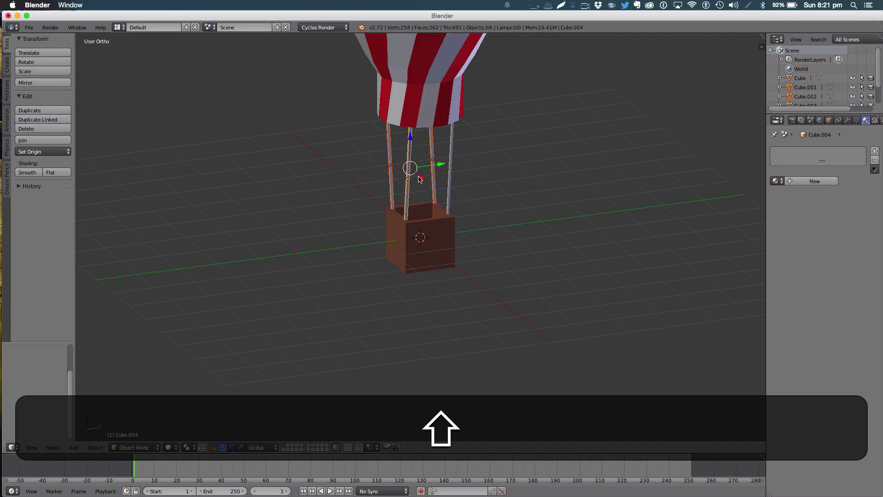
right_click(451, 169, "shift")
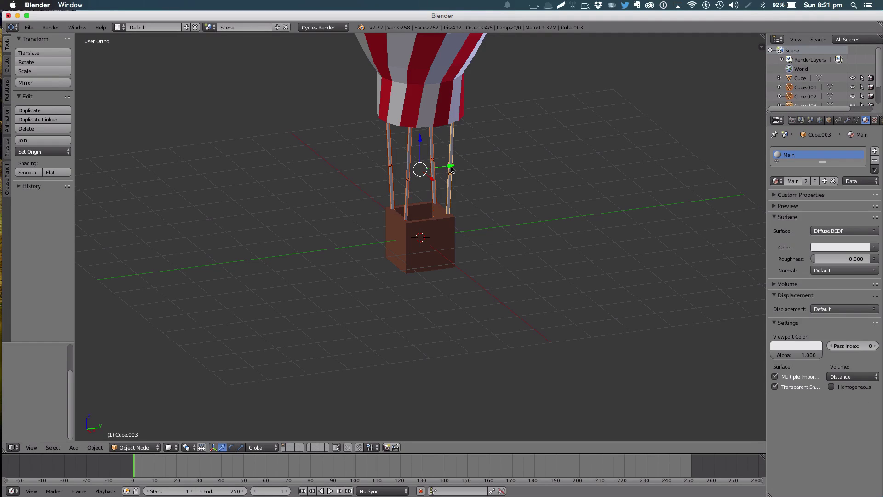
key("ctrl+l")
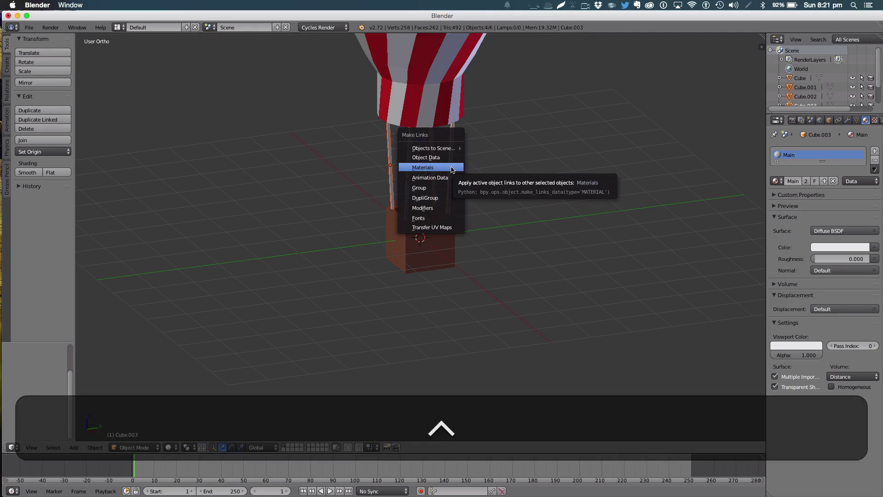
left_click(451, 170)
key("a")
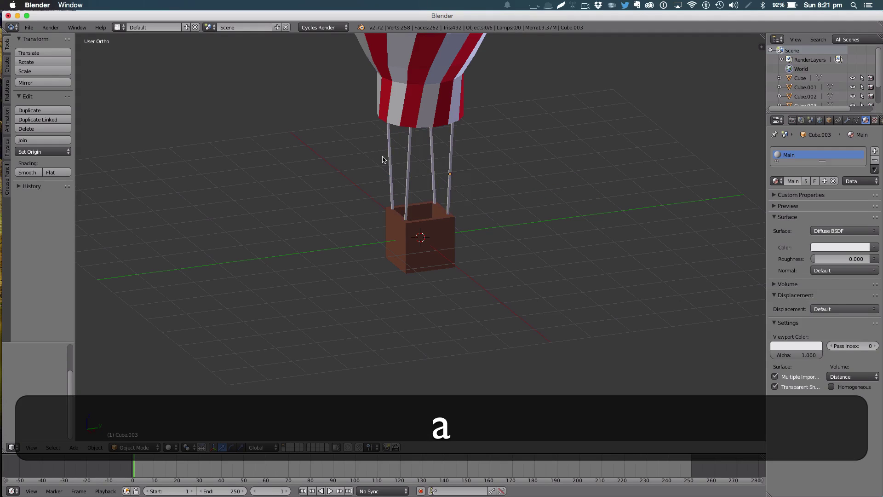
- Check the material on the individual rods and inspect the whole balloon from several sides
right_click(407, 162)
right_click(392, 153)
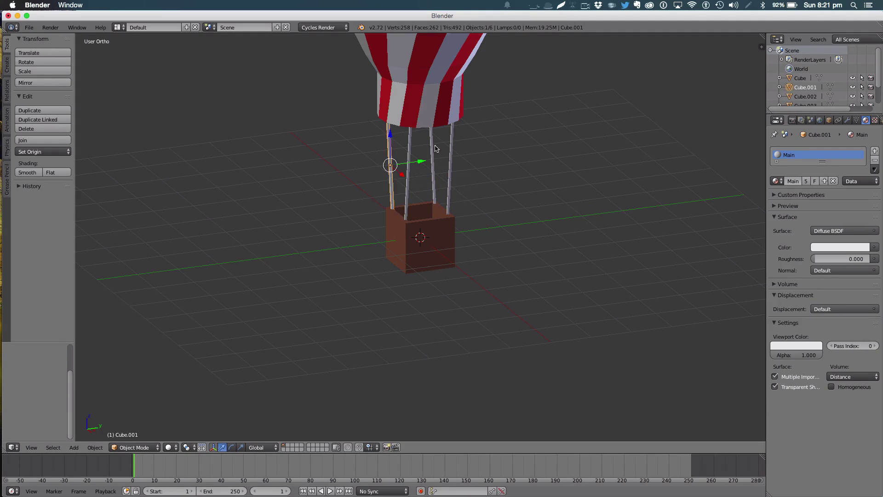
right_click(434, 148)
right_click(452, 149)
key("a")
scroll(597, 198, "down", 4)
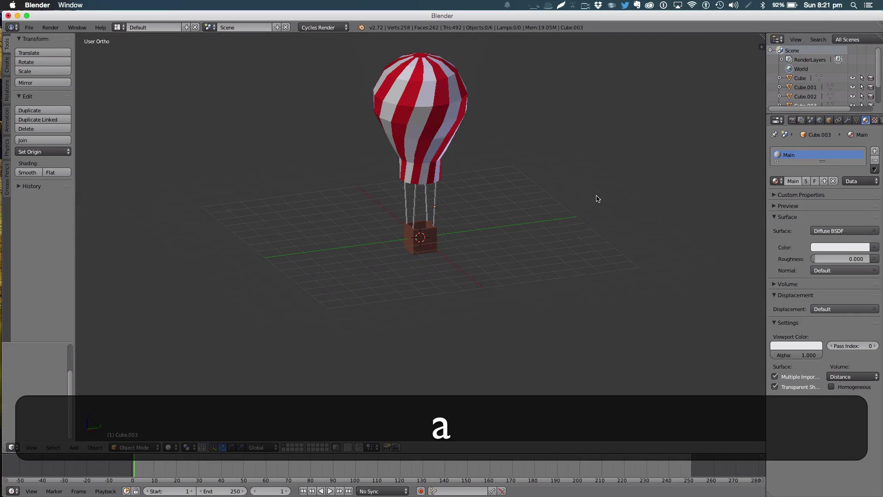
middle_click_drag(597, 197, 489, 195)
scroll(376, 197, "down", 2)
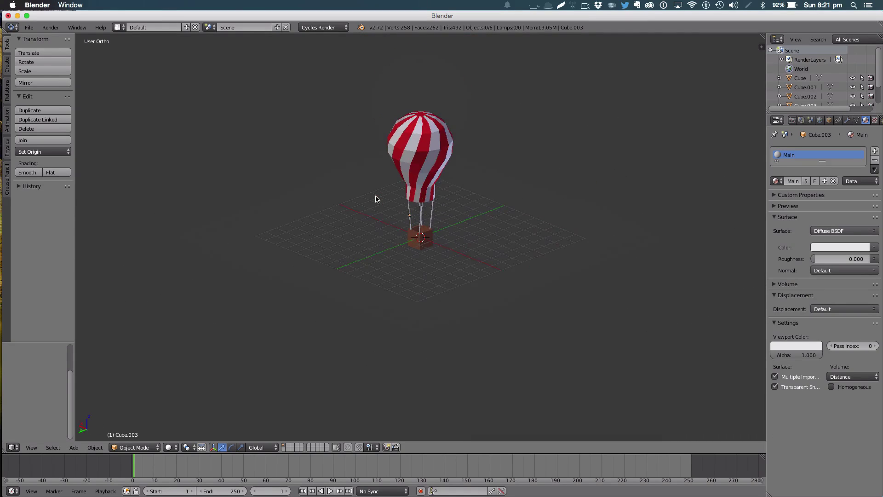
scroll(376, 197, "up", 5)
scroll(377, 198, "down", 3)
middle_click_drag(377, 197, 476, 173)
middle_click_drag(368, 187, 487, 178)
scroll(414, 182, "up", 5)
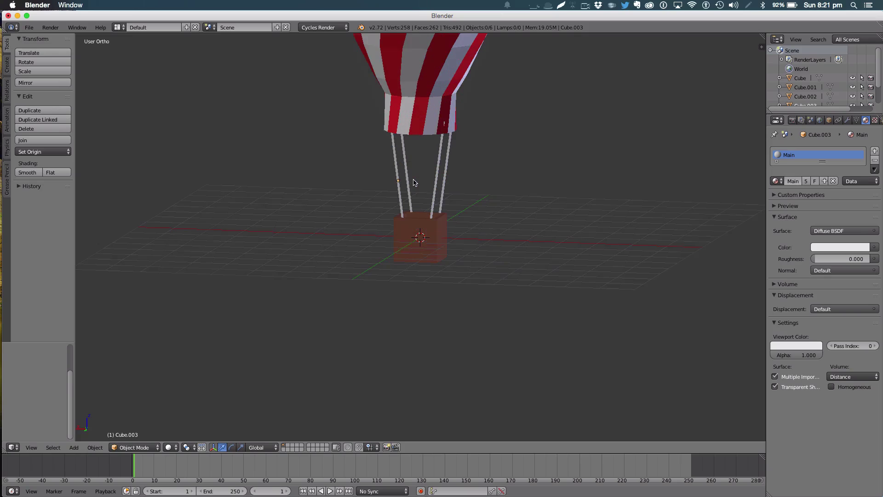
scroll(414, 182, "down", 3)
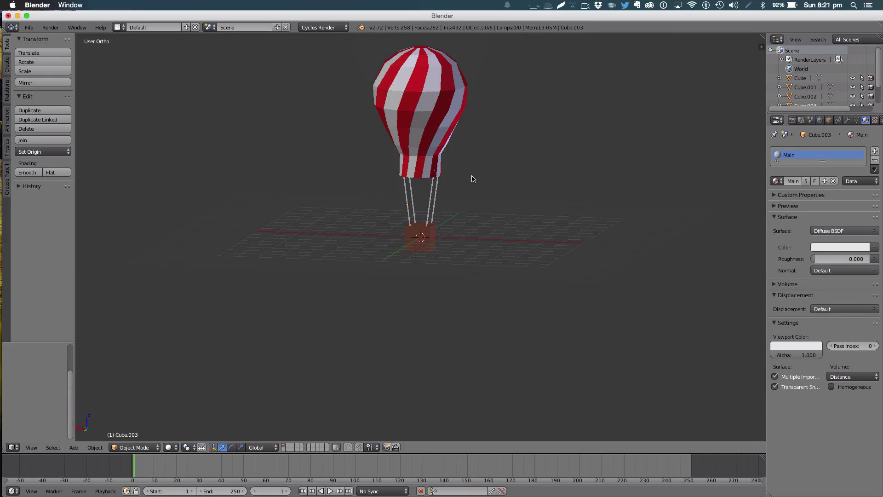